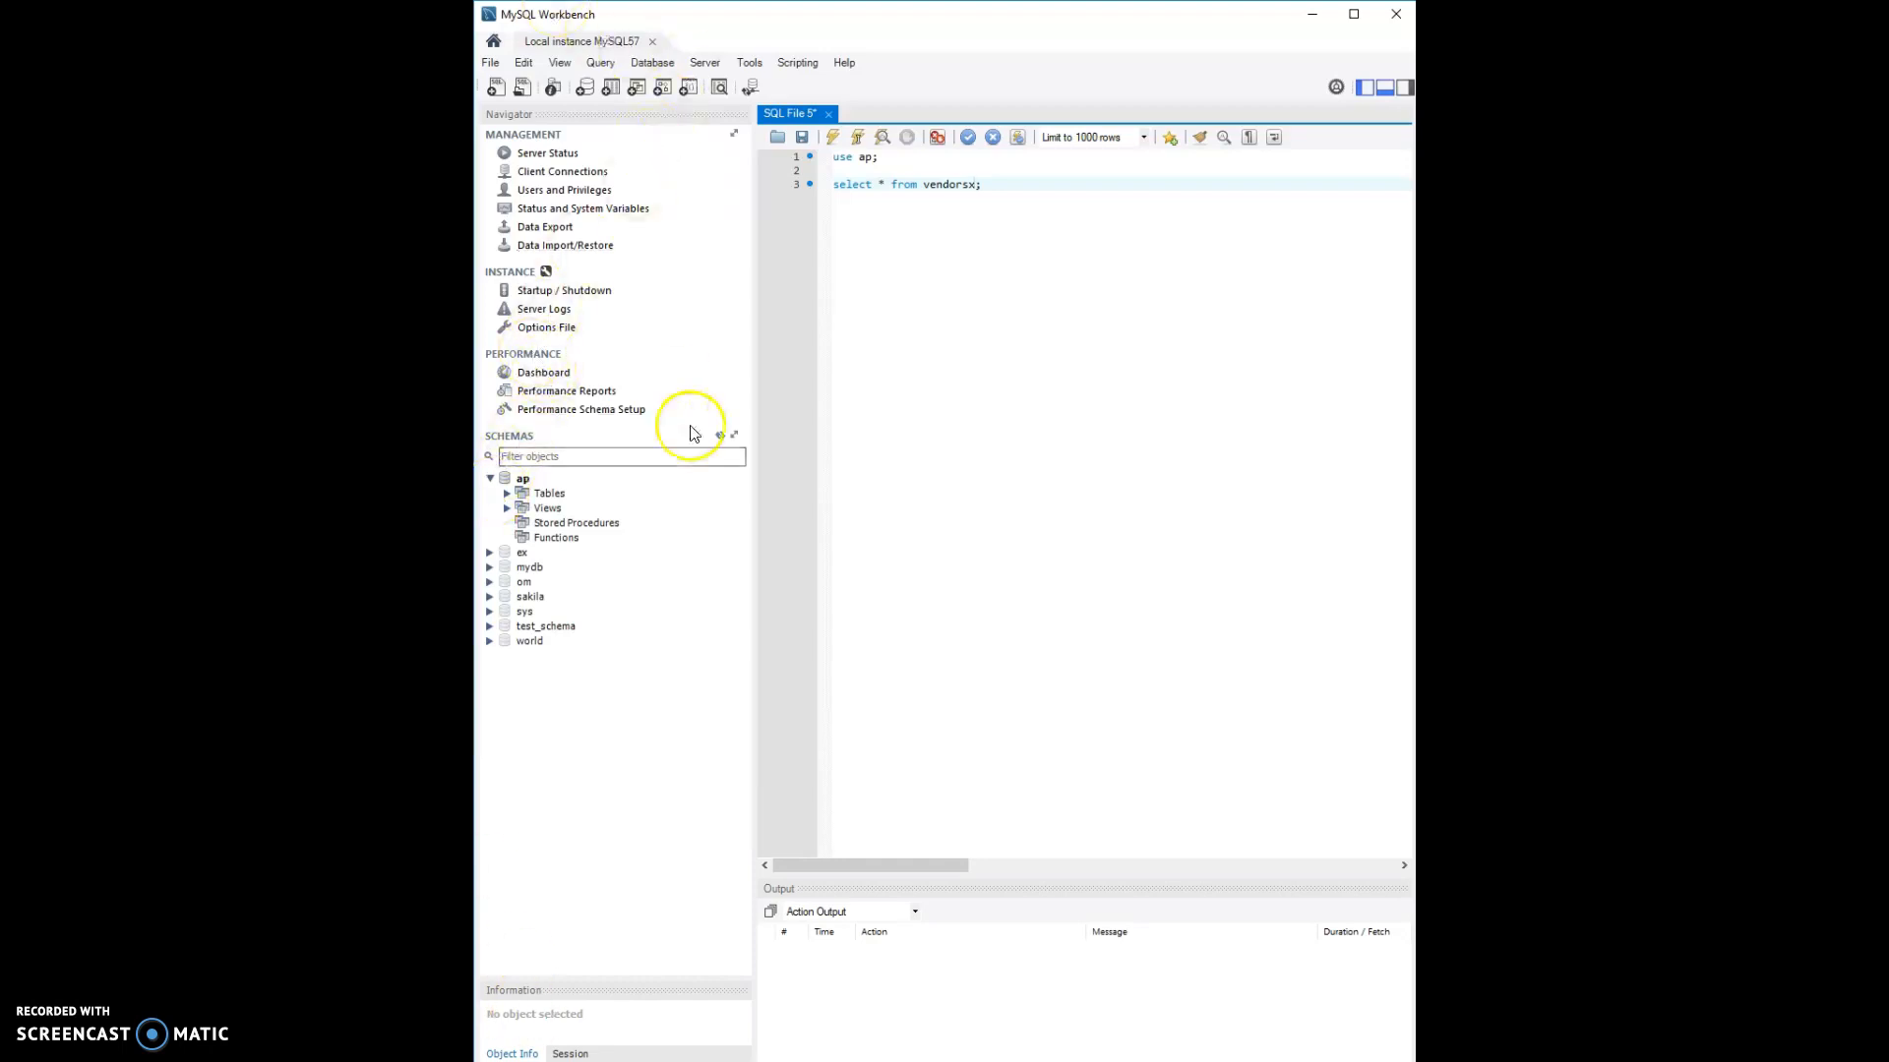
Review the Logging settings in the server's Options File, and minimize MySQL Workbench.
click(543, 339)
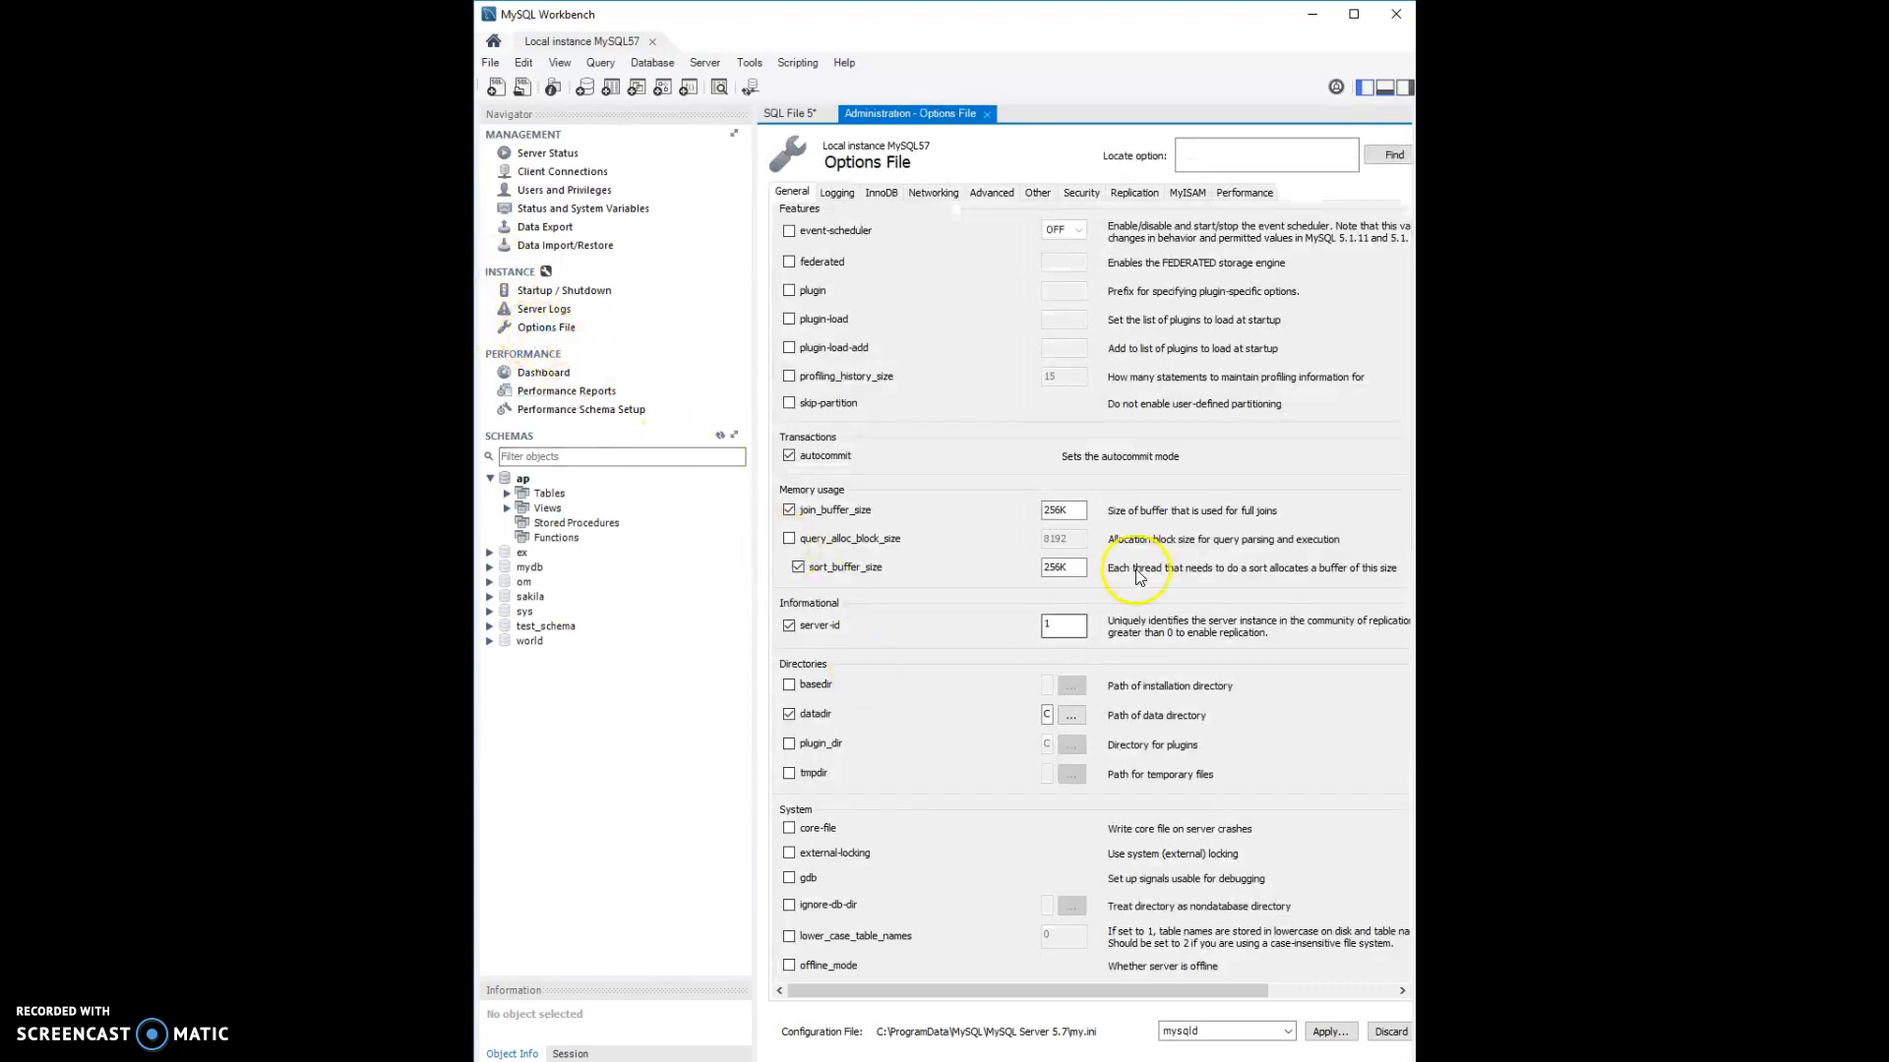
click(834, 195)
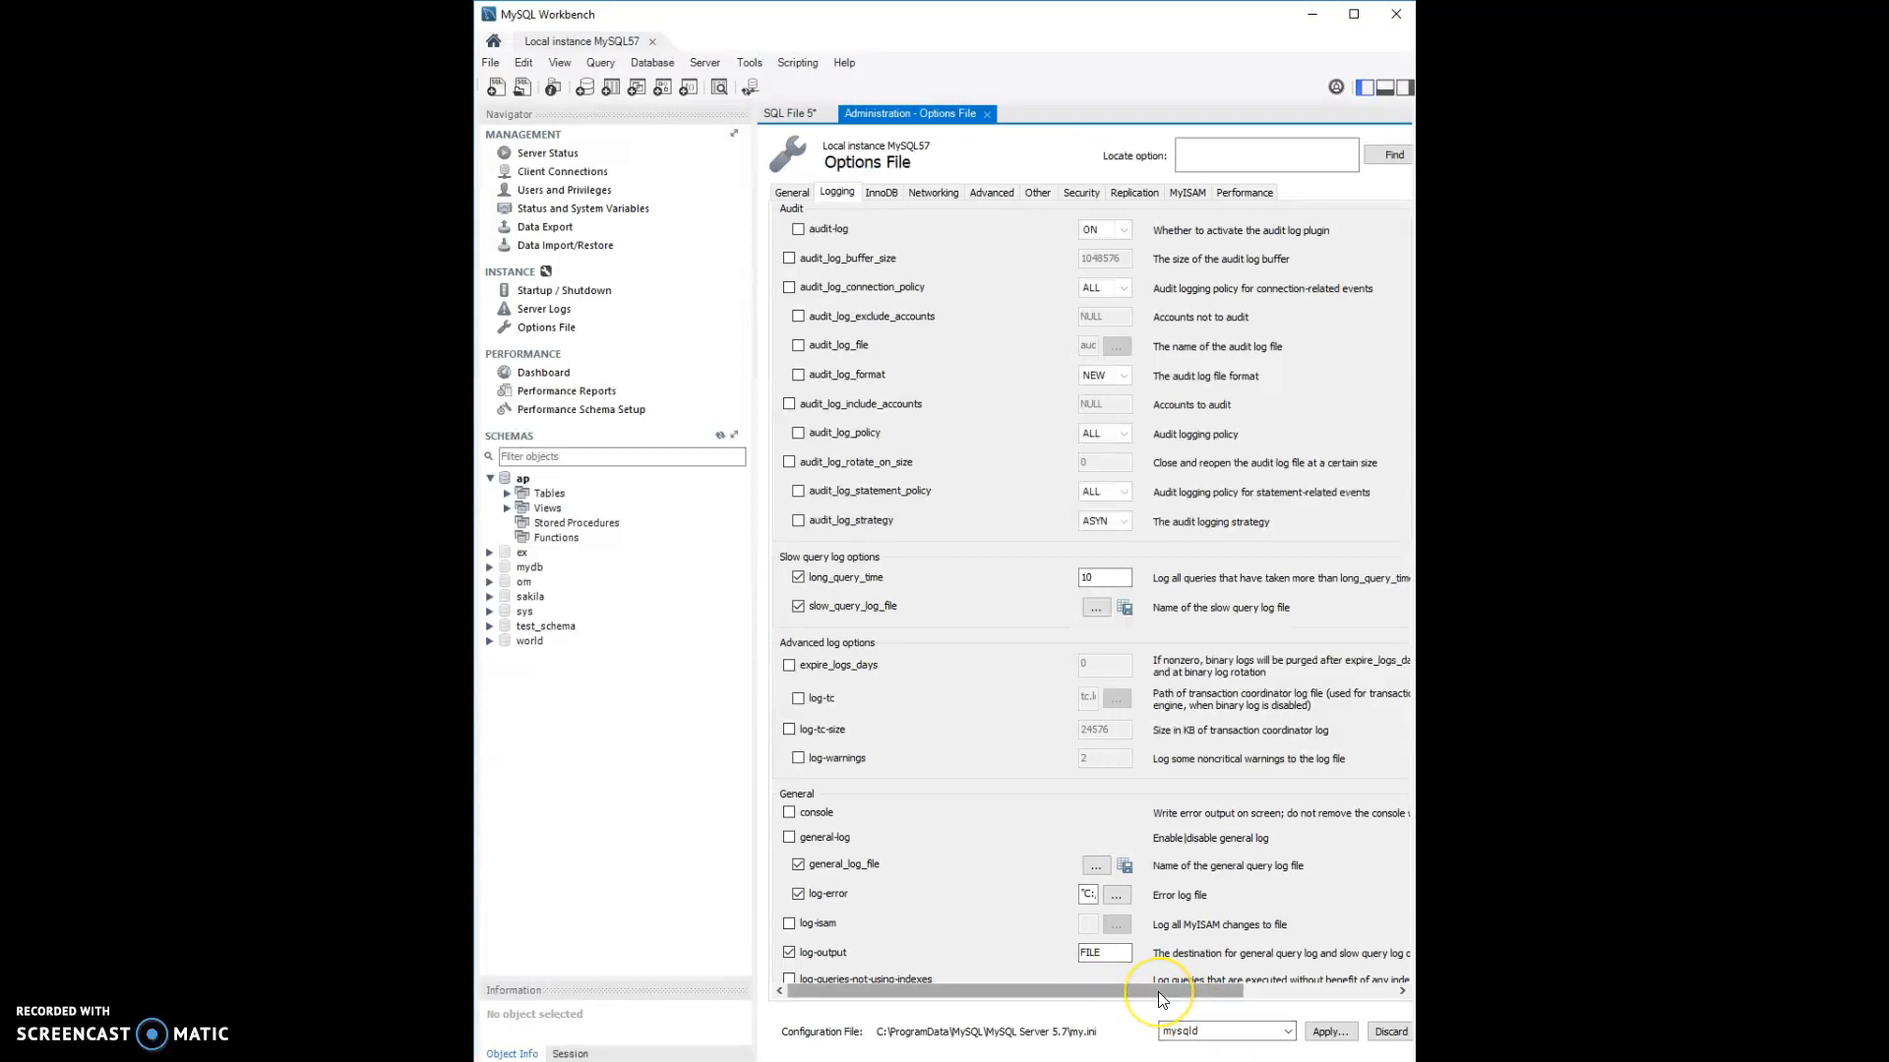
click(1184, 992)
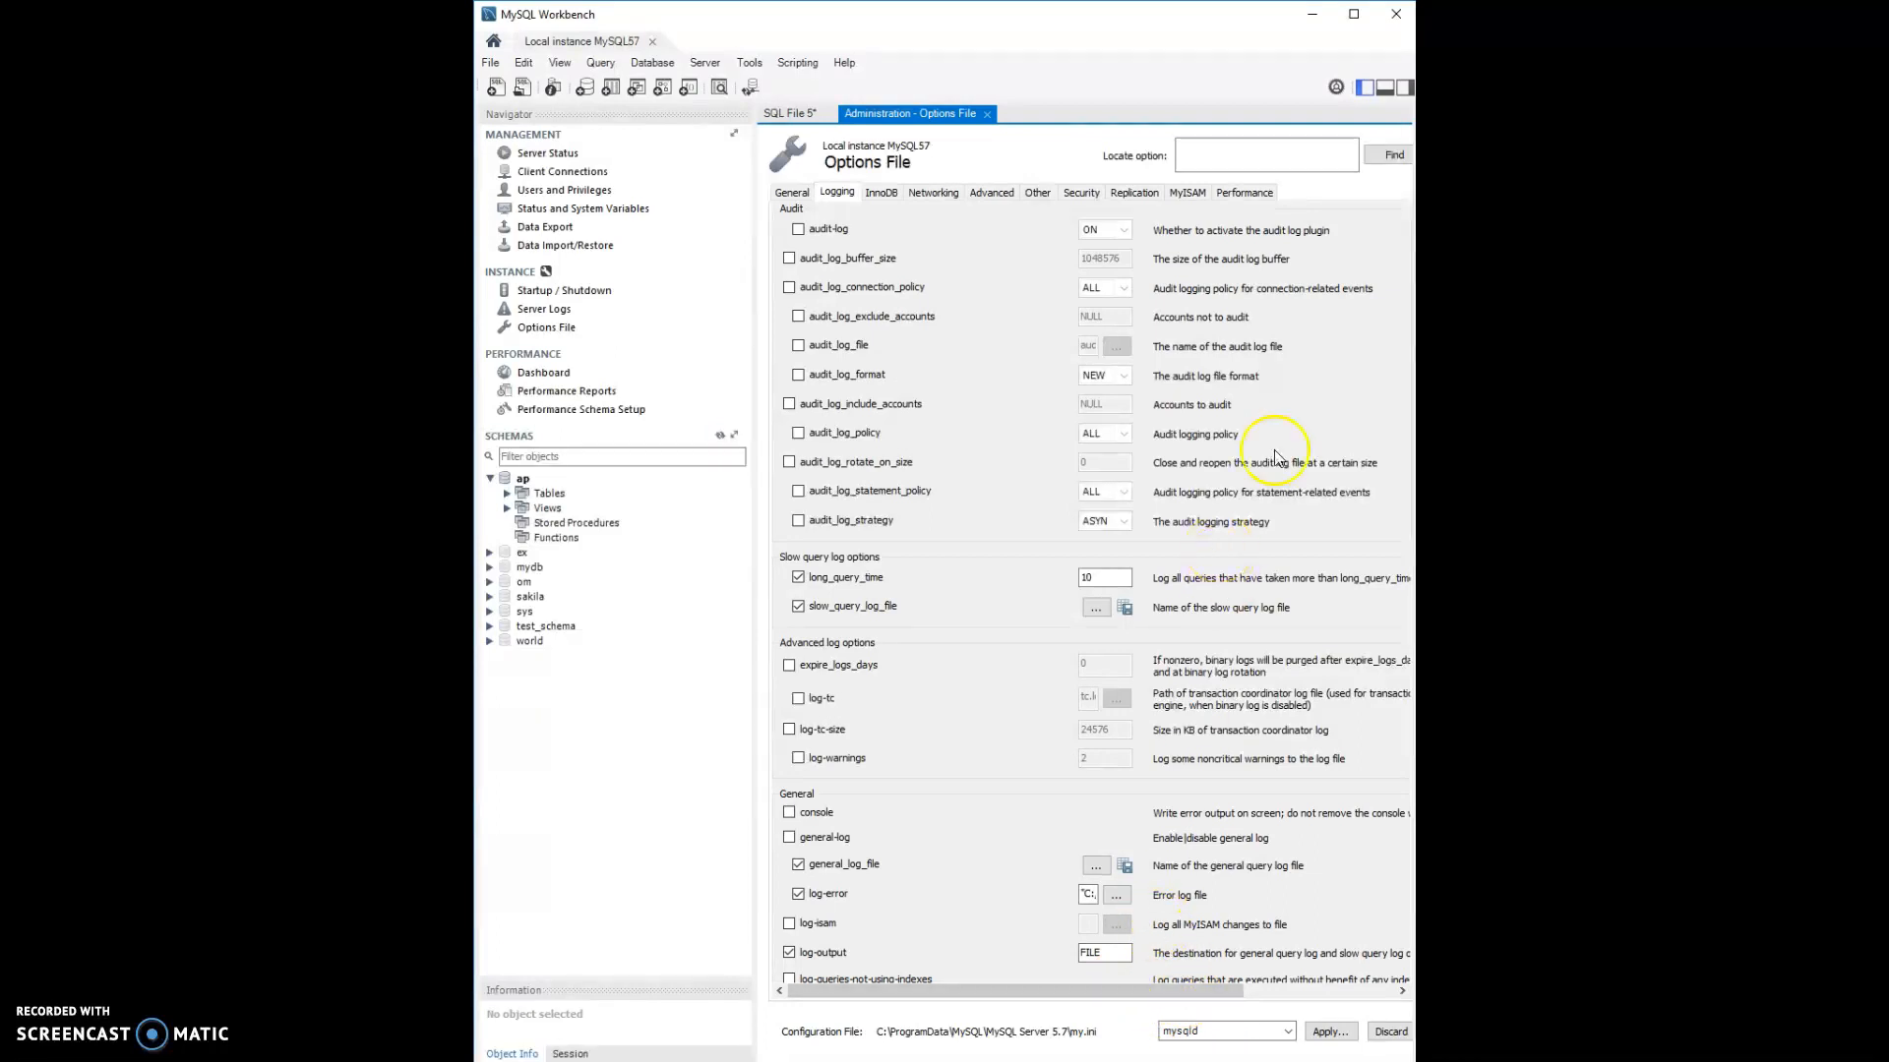
click(1316, 16)
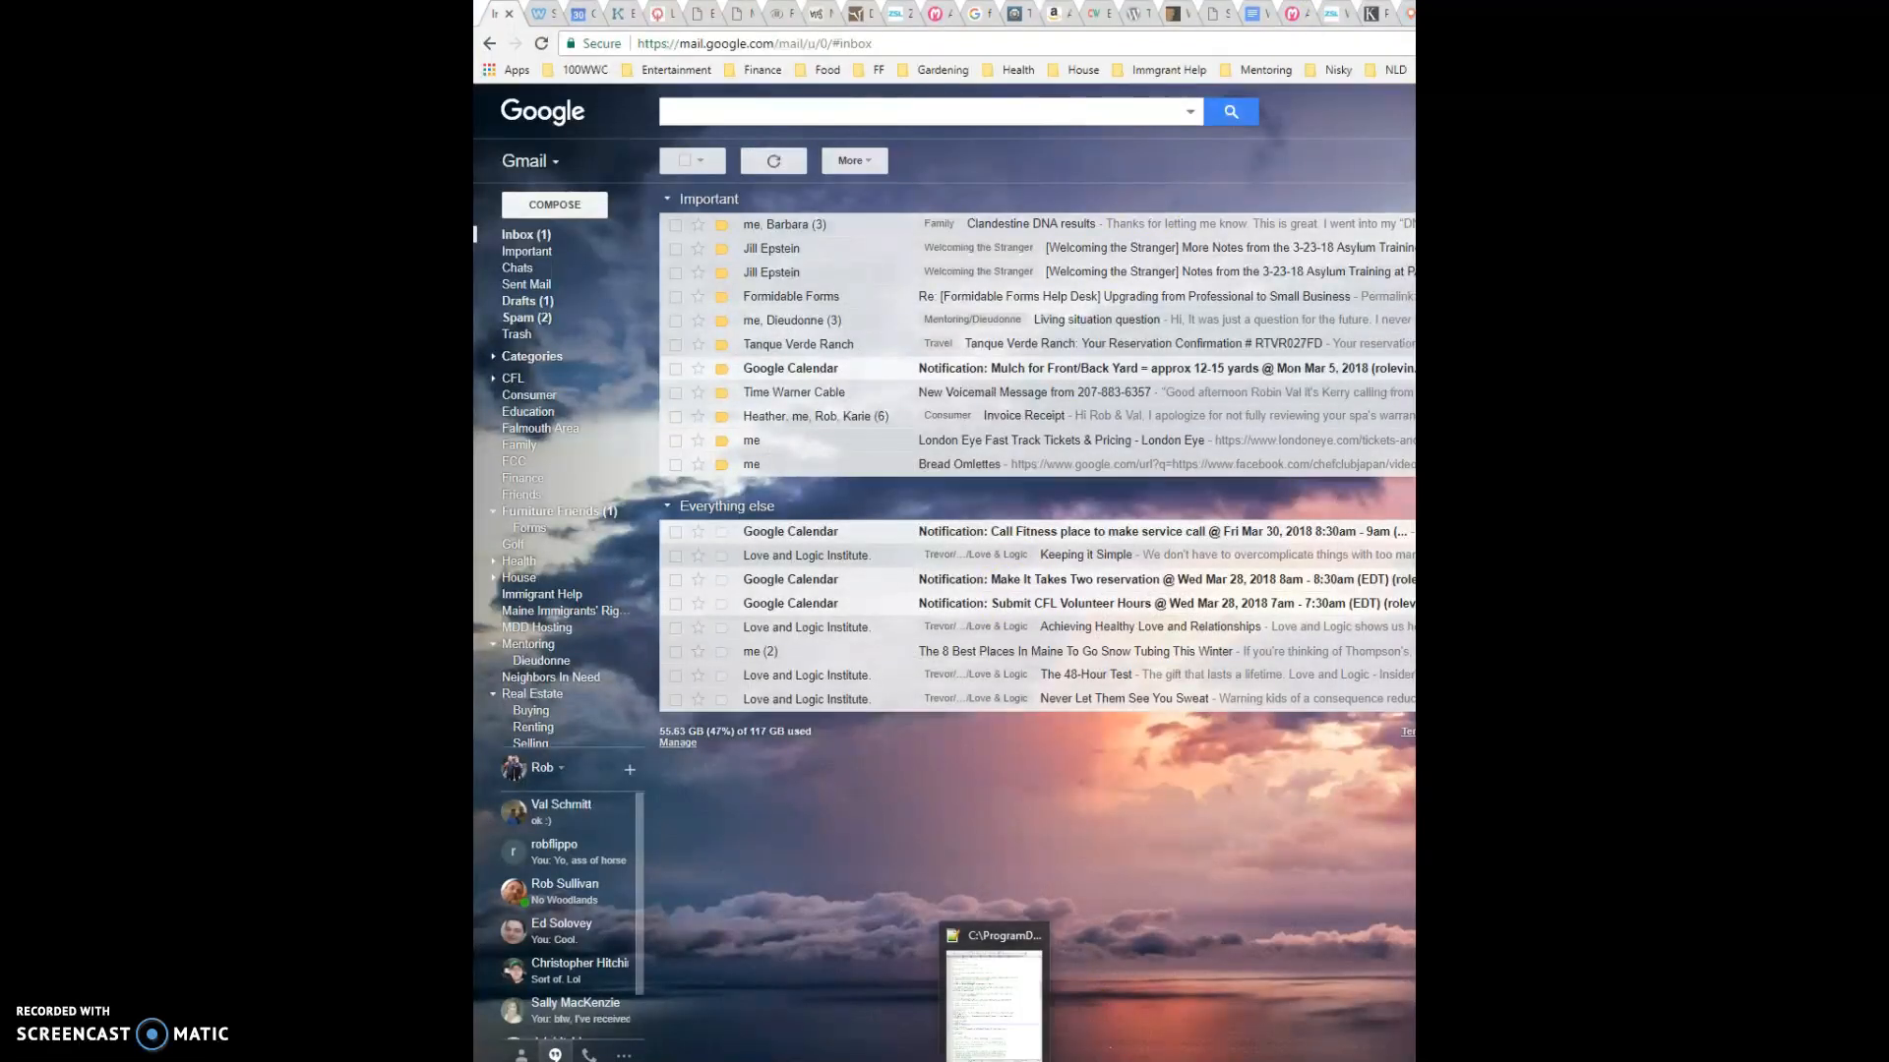
Bring up my.ini in Notepad++, and switch to File Explorer to view the MySQL Server 5.7 folder that contains Data.
click(994, 1060)
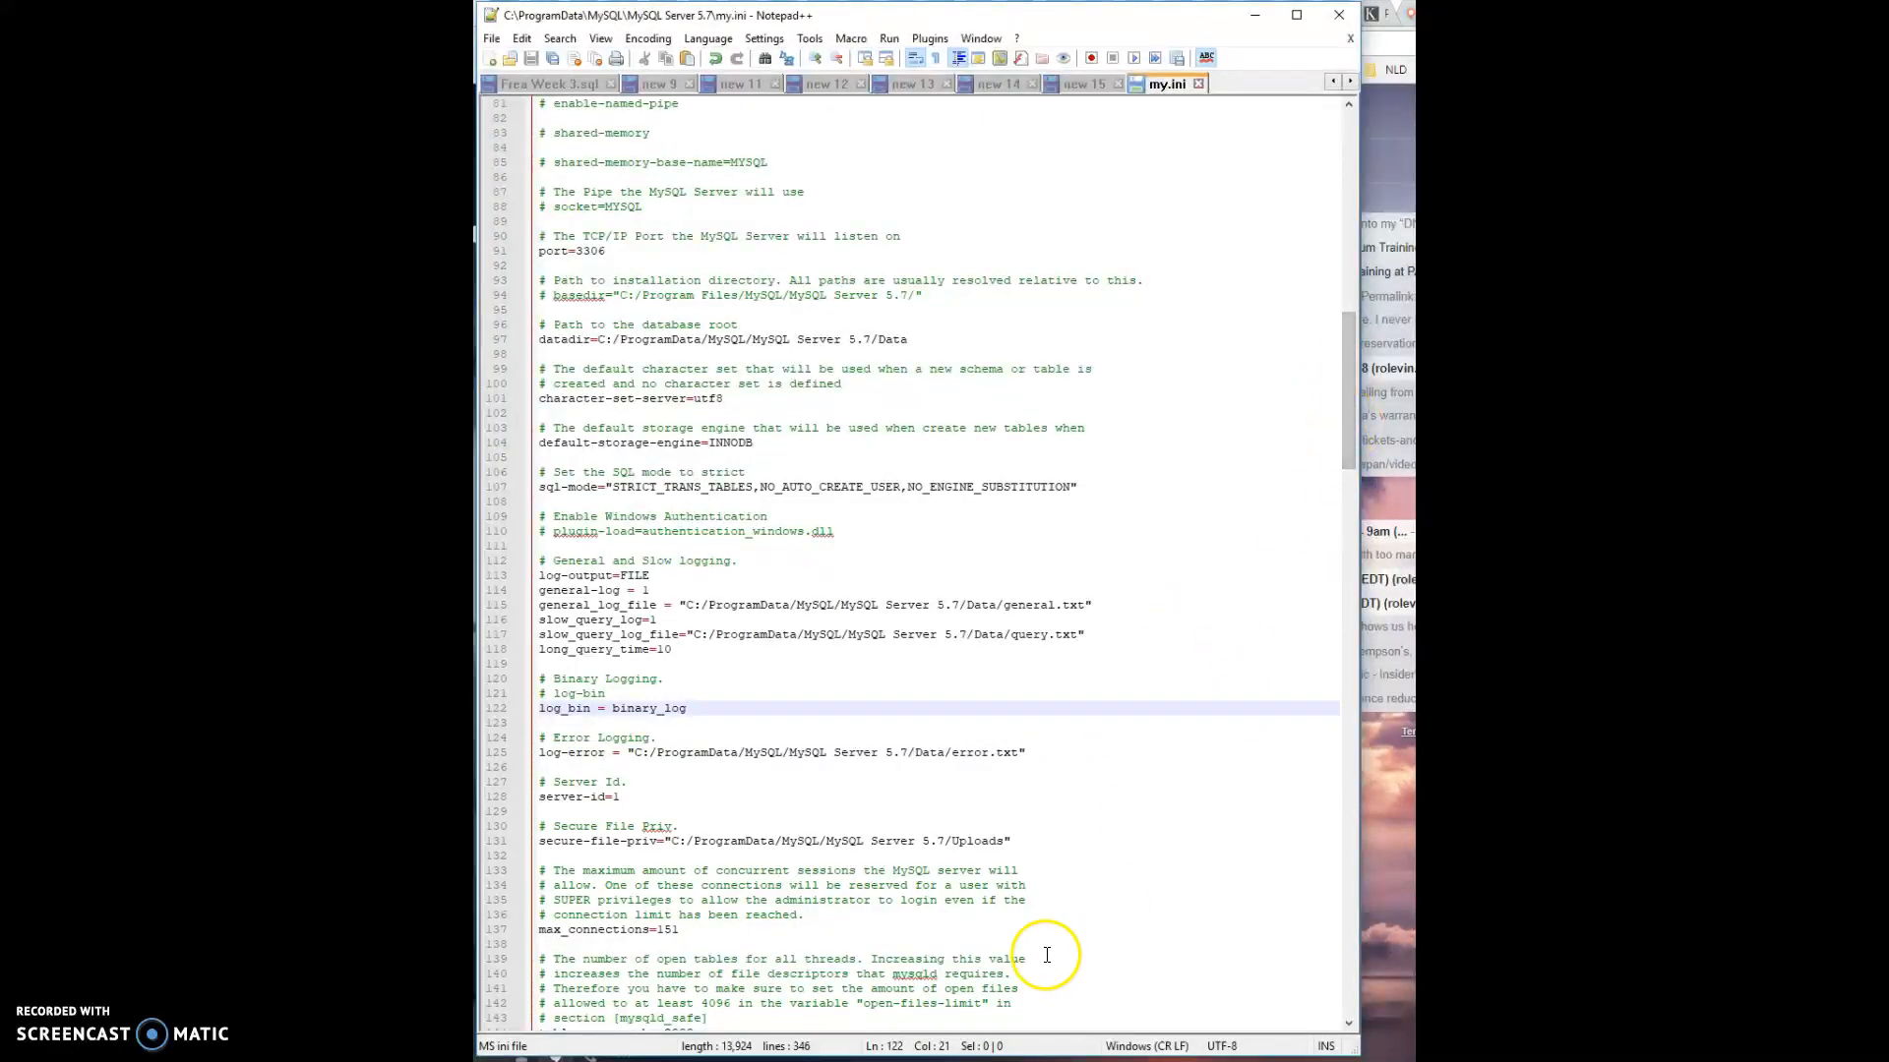
click(903, 1060)
click(963, 1008)
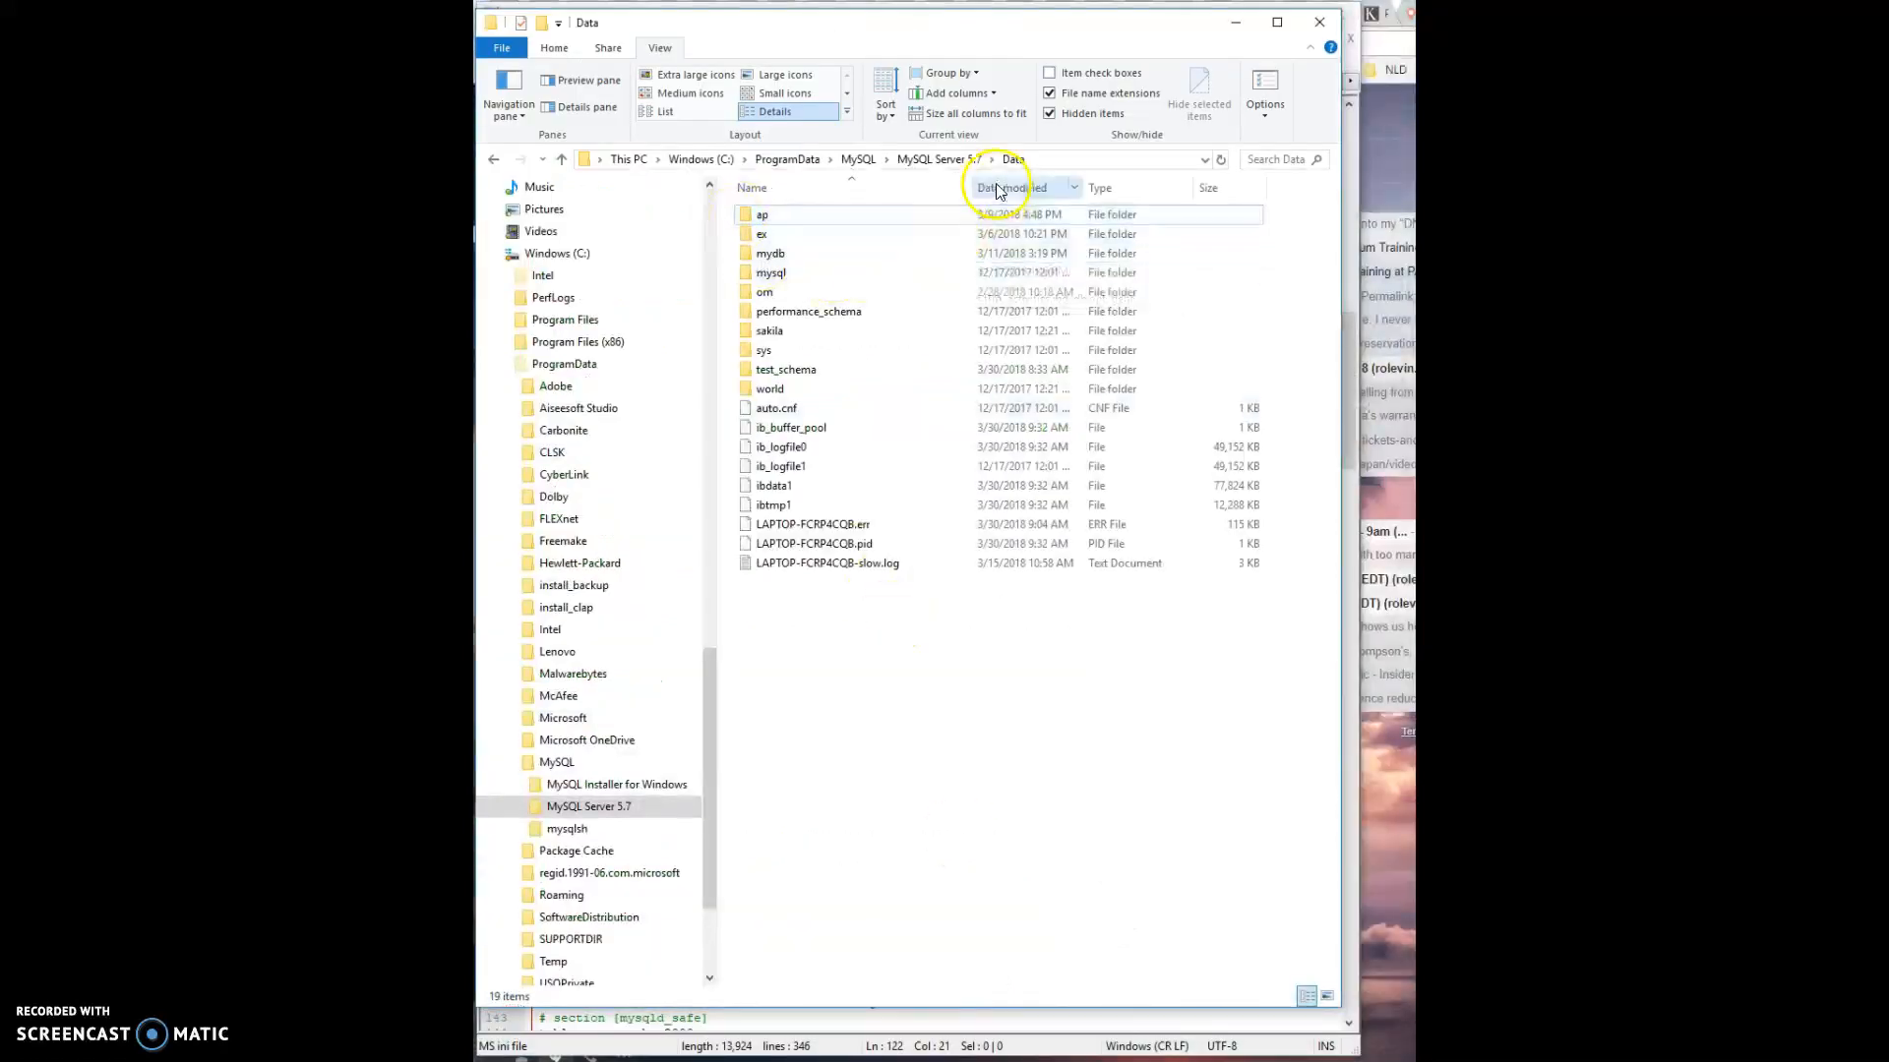
click(947, 163)
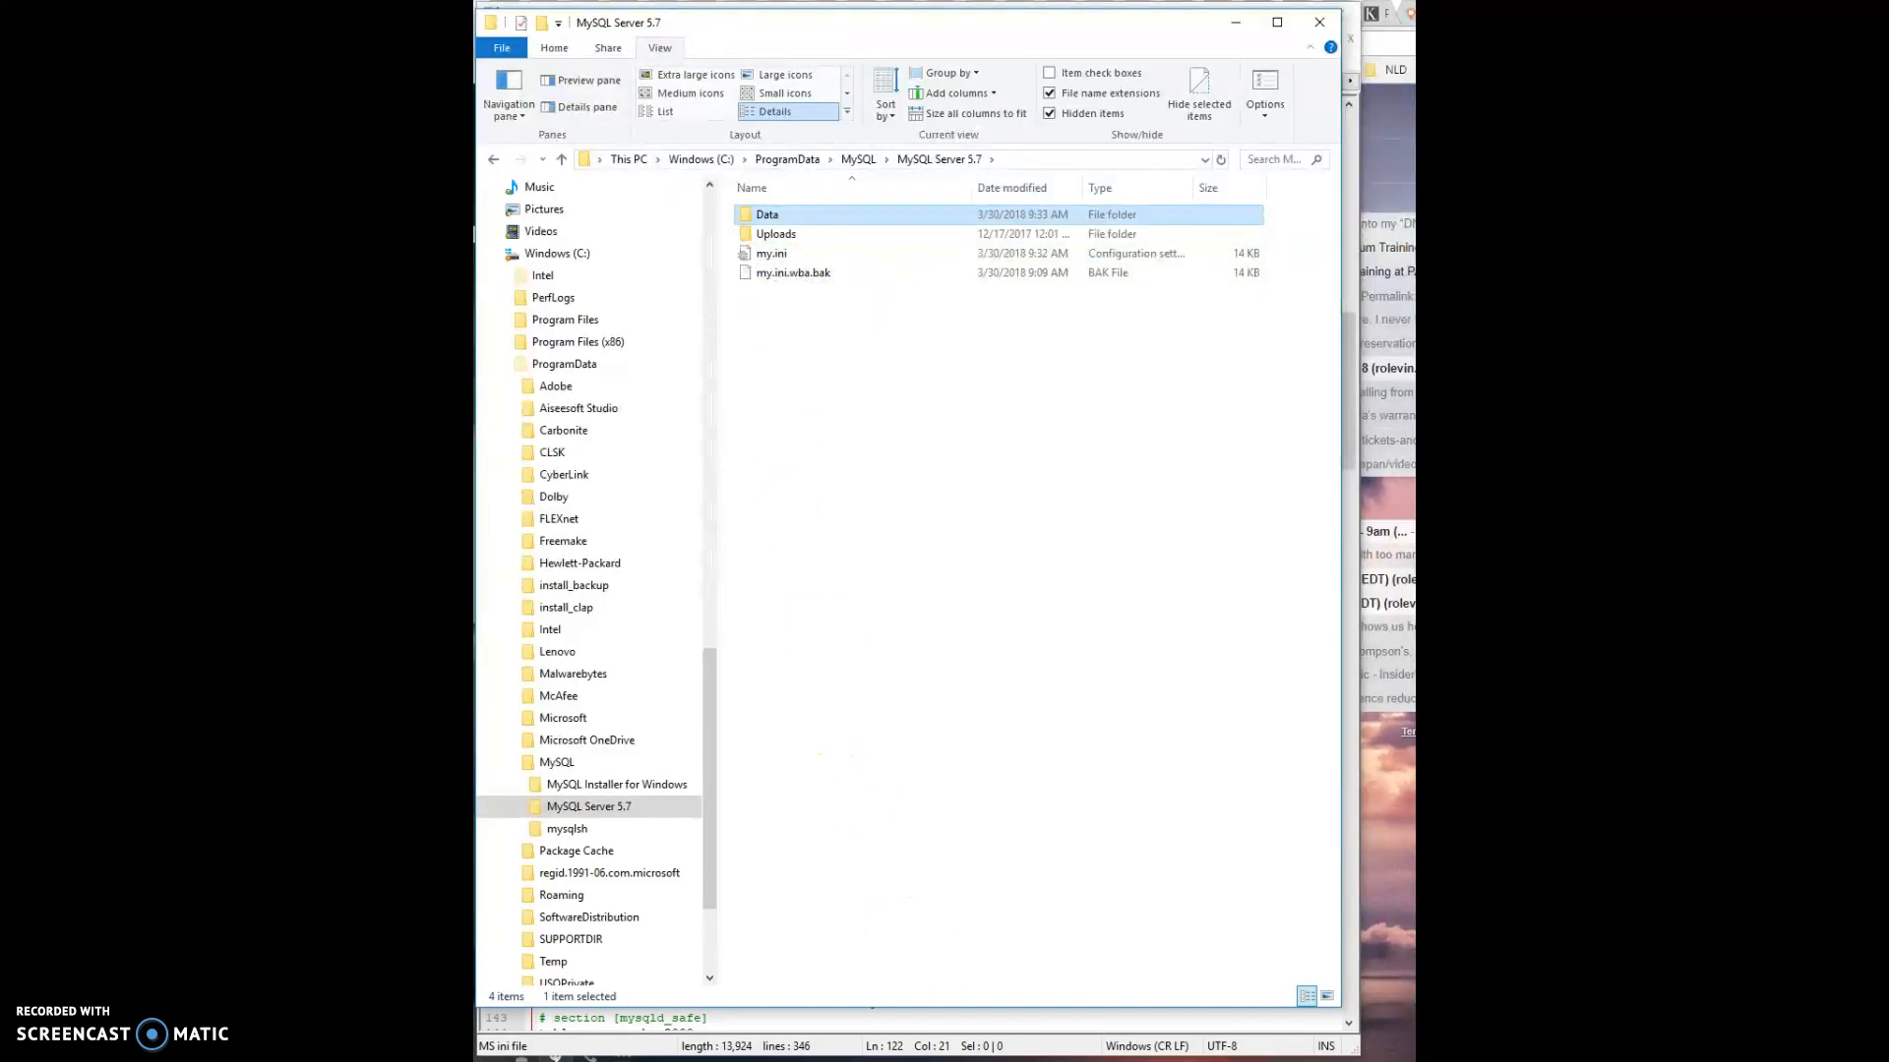
Examine the general and slow logging entries in my.ini in Notepad++, checking the MySQL Server 5.7 folder in File Explorer.
click(959, 1059)
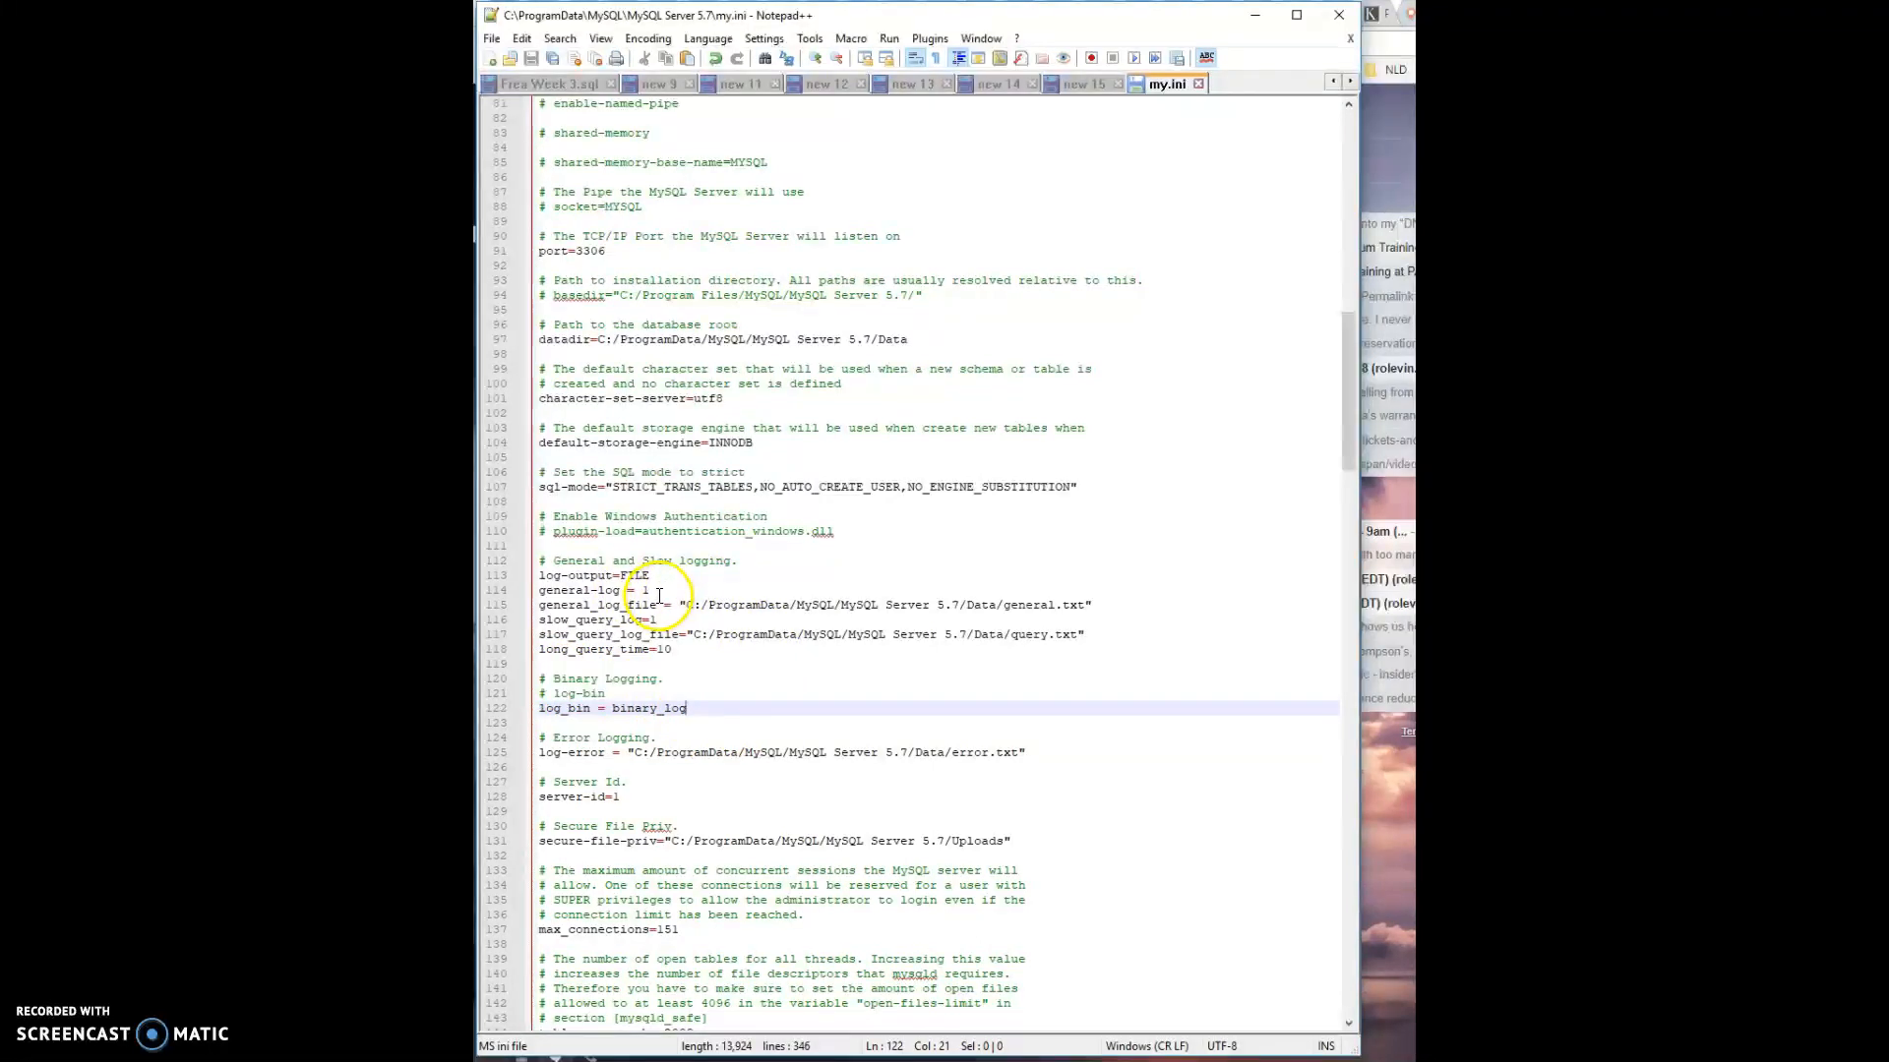
key(Up)
key(Up)
key(Up)
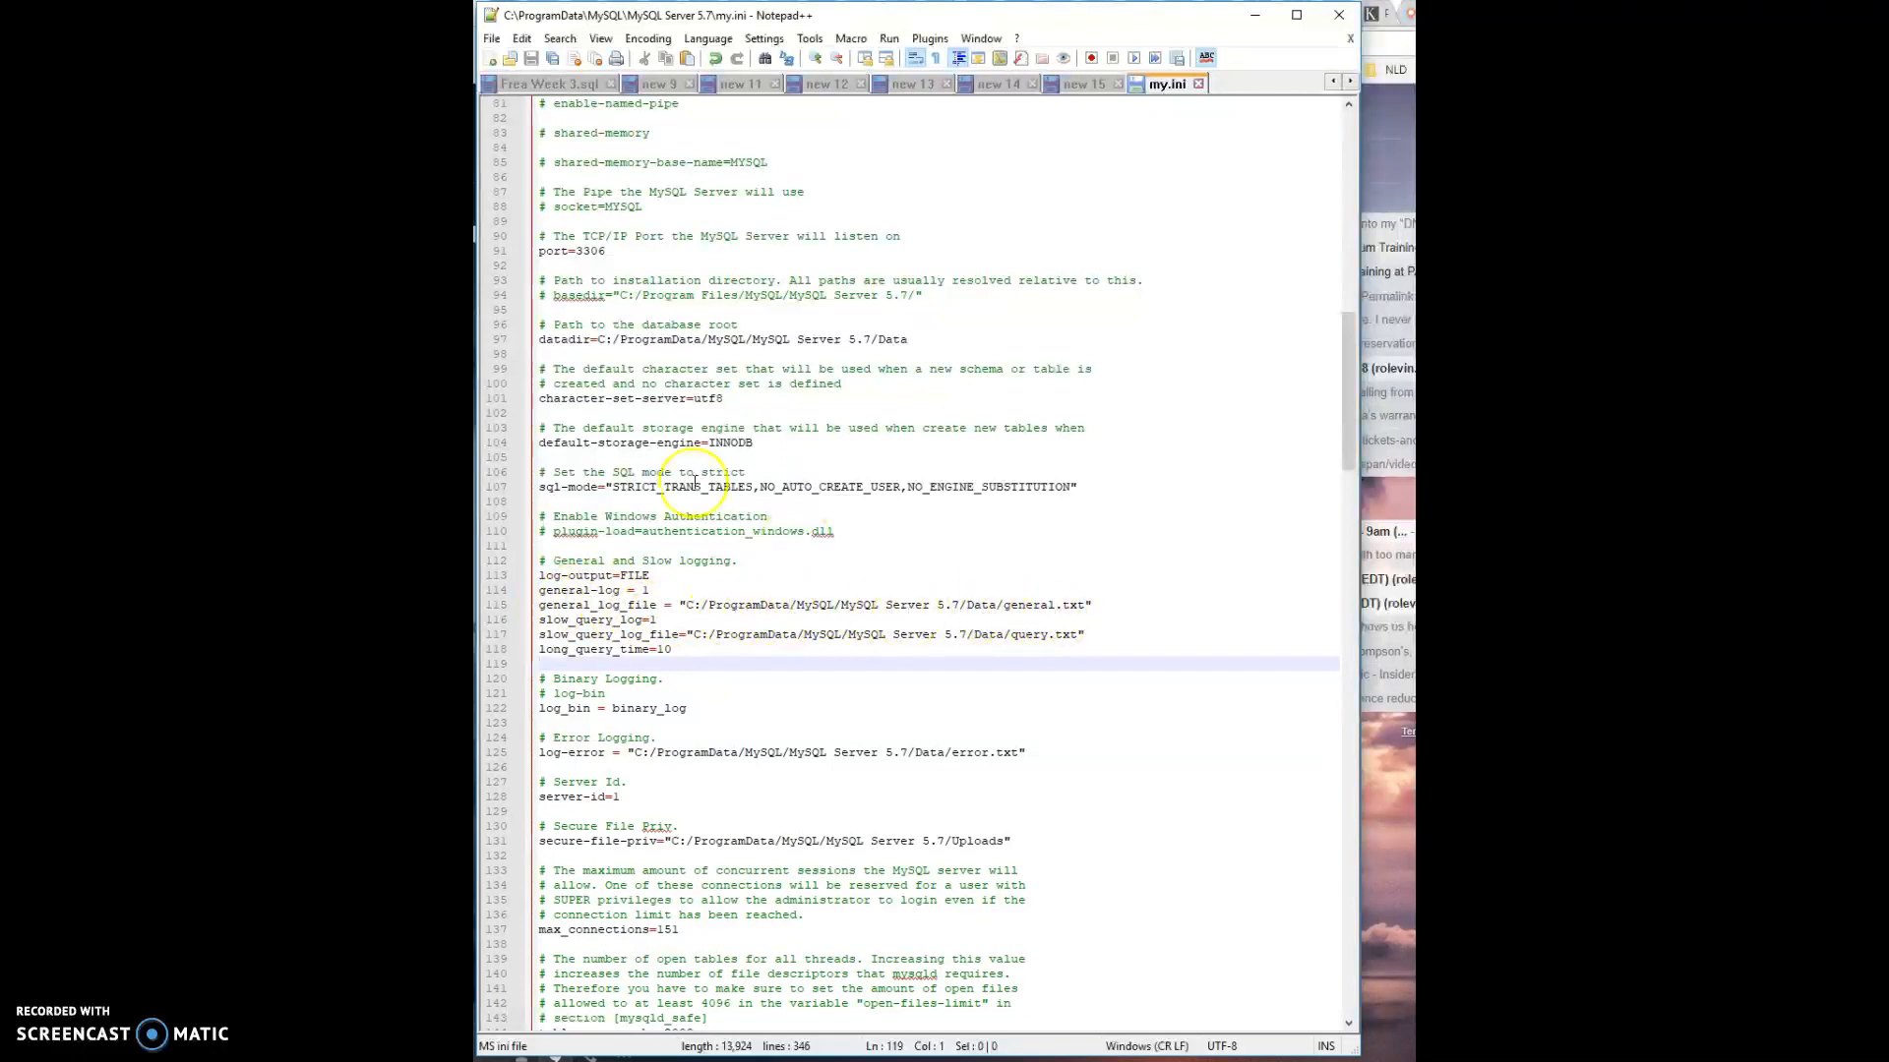
mouse_move(936, 1051)
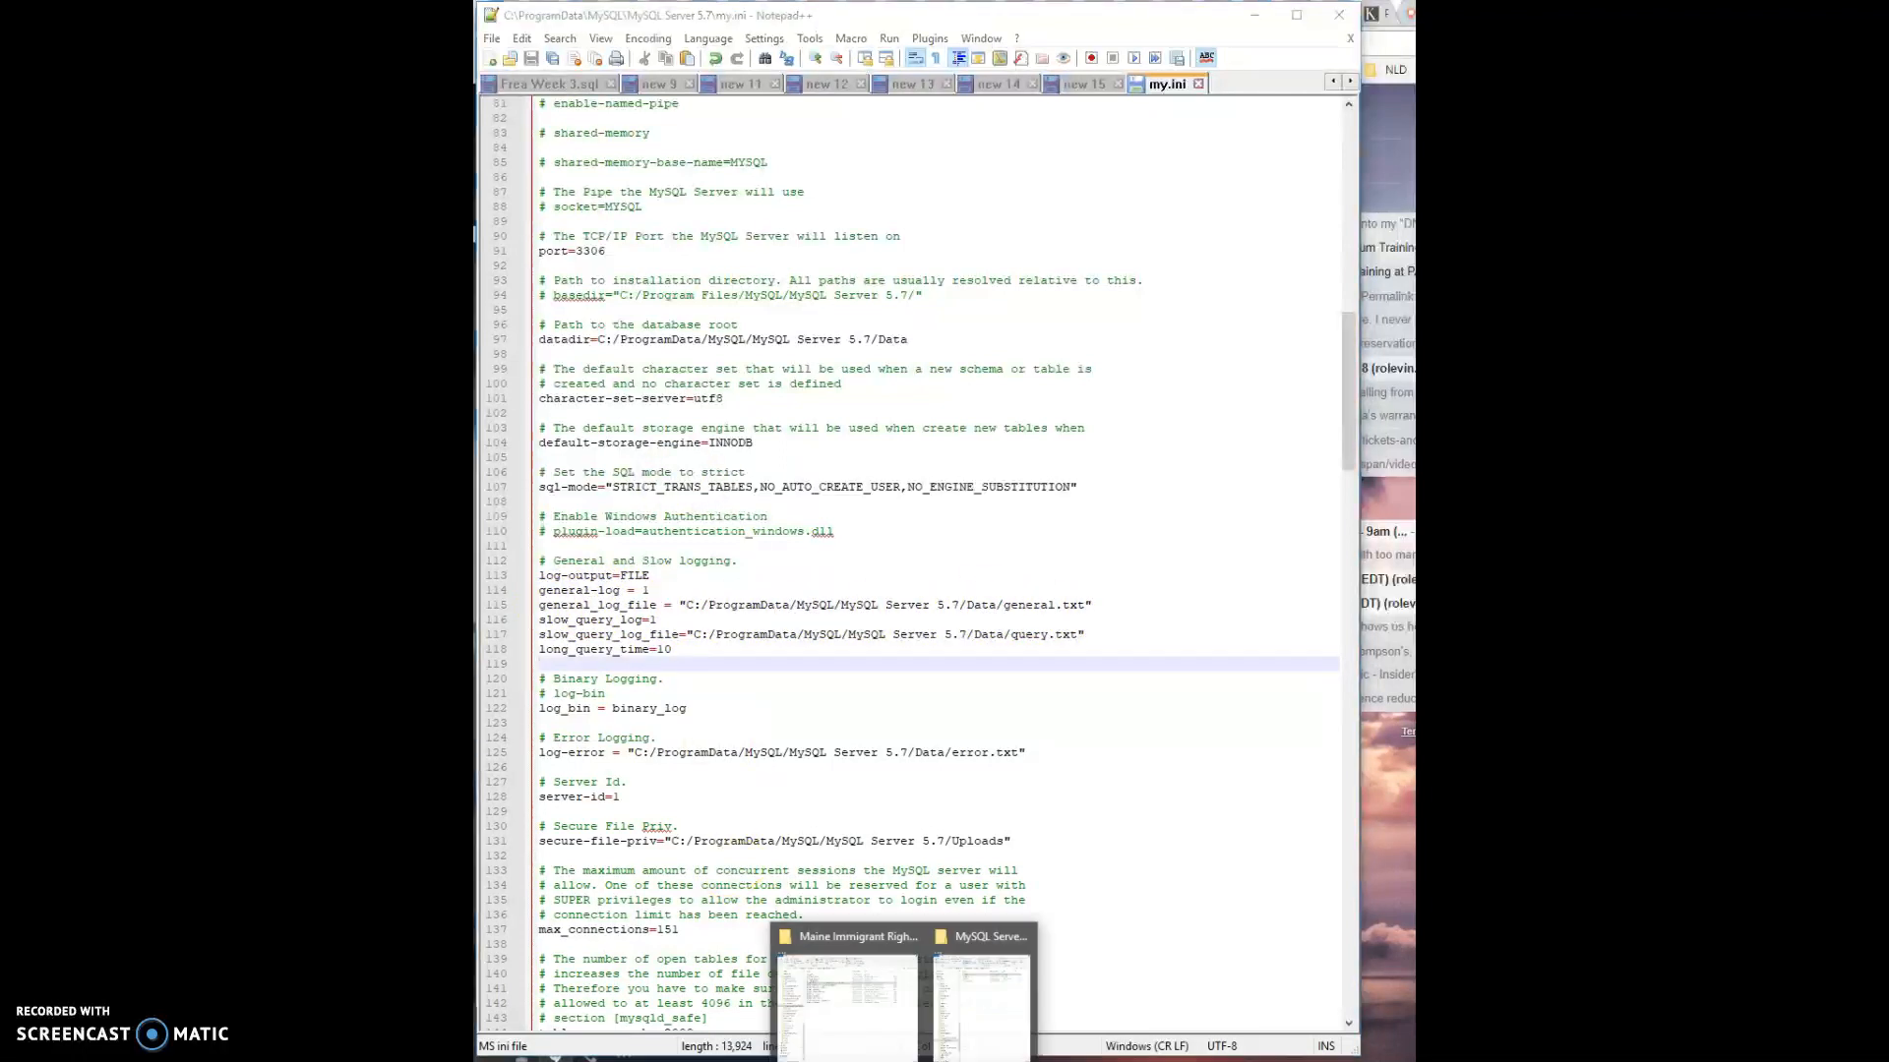
click(964, 1001)
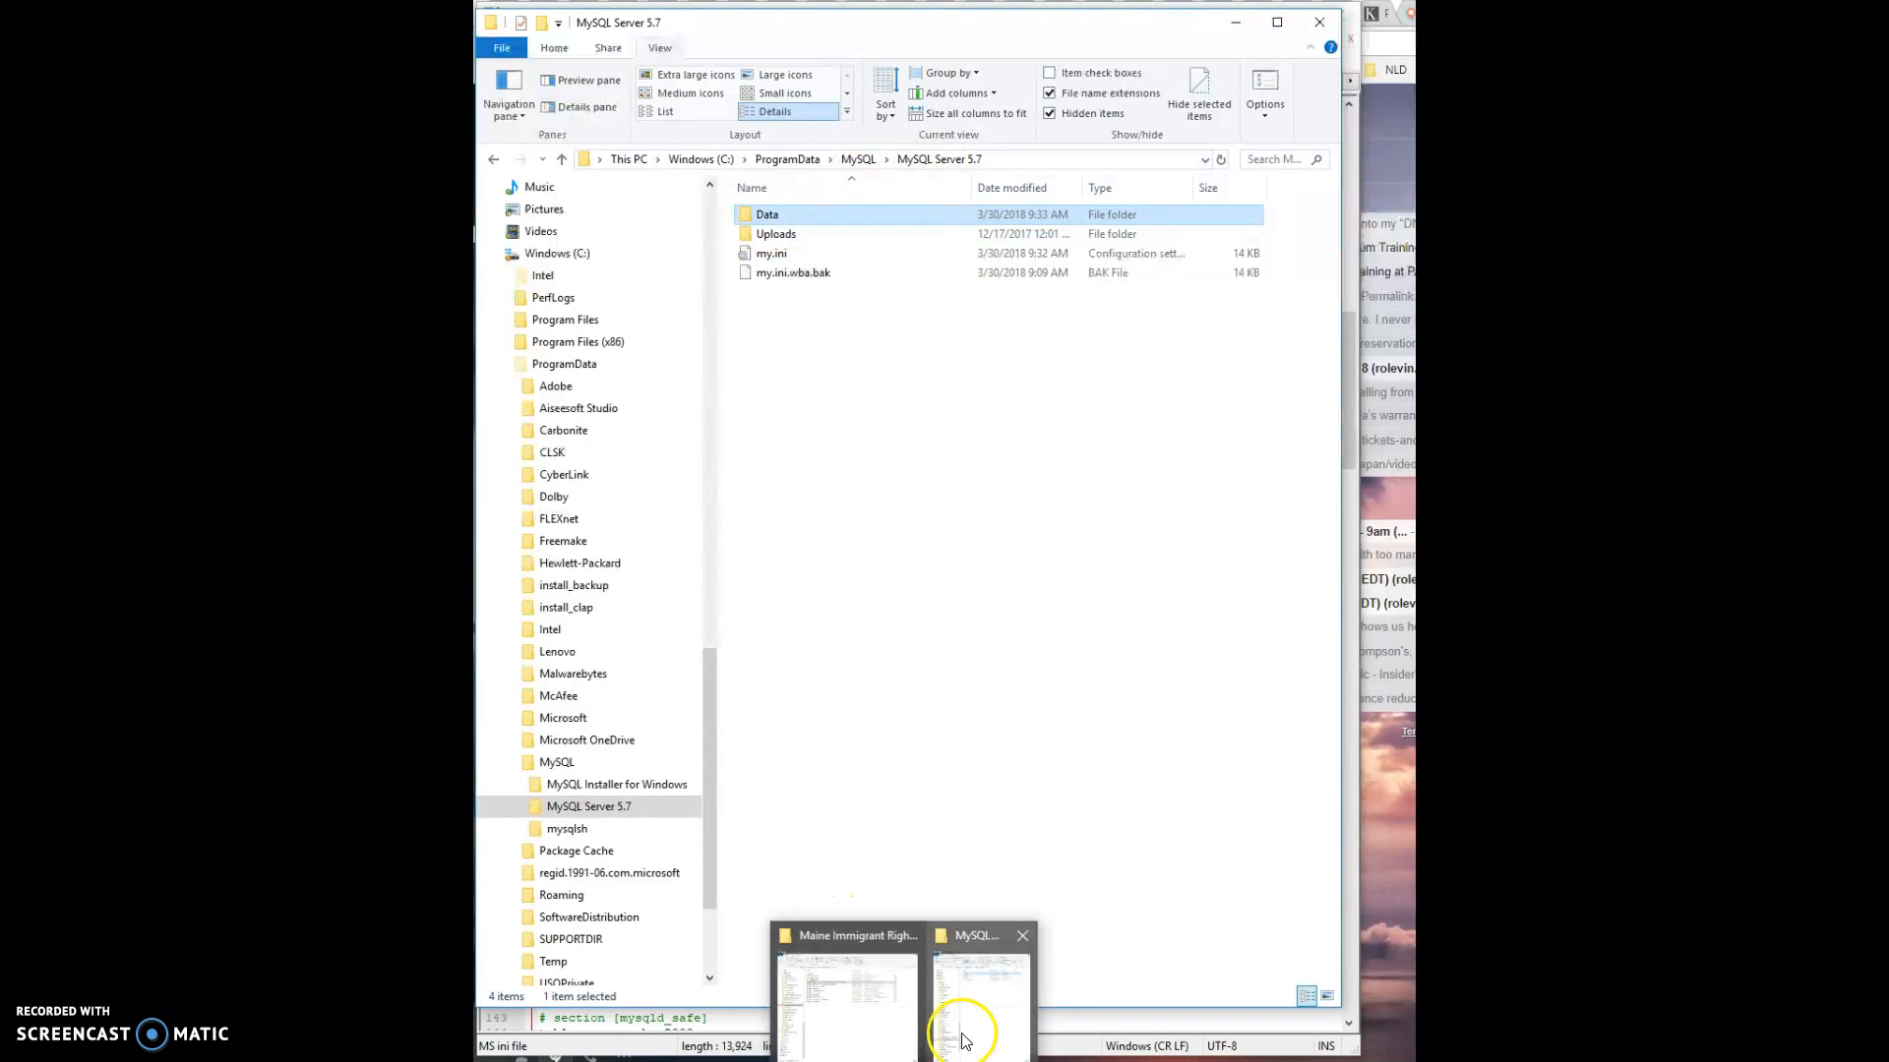
click(964, 1058)
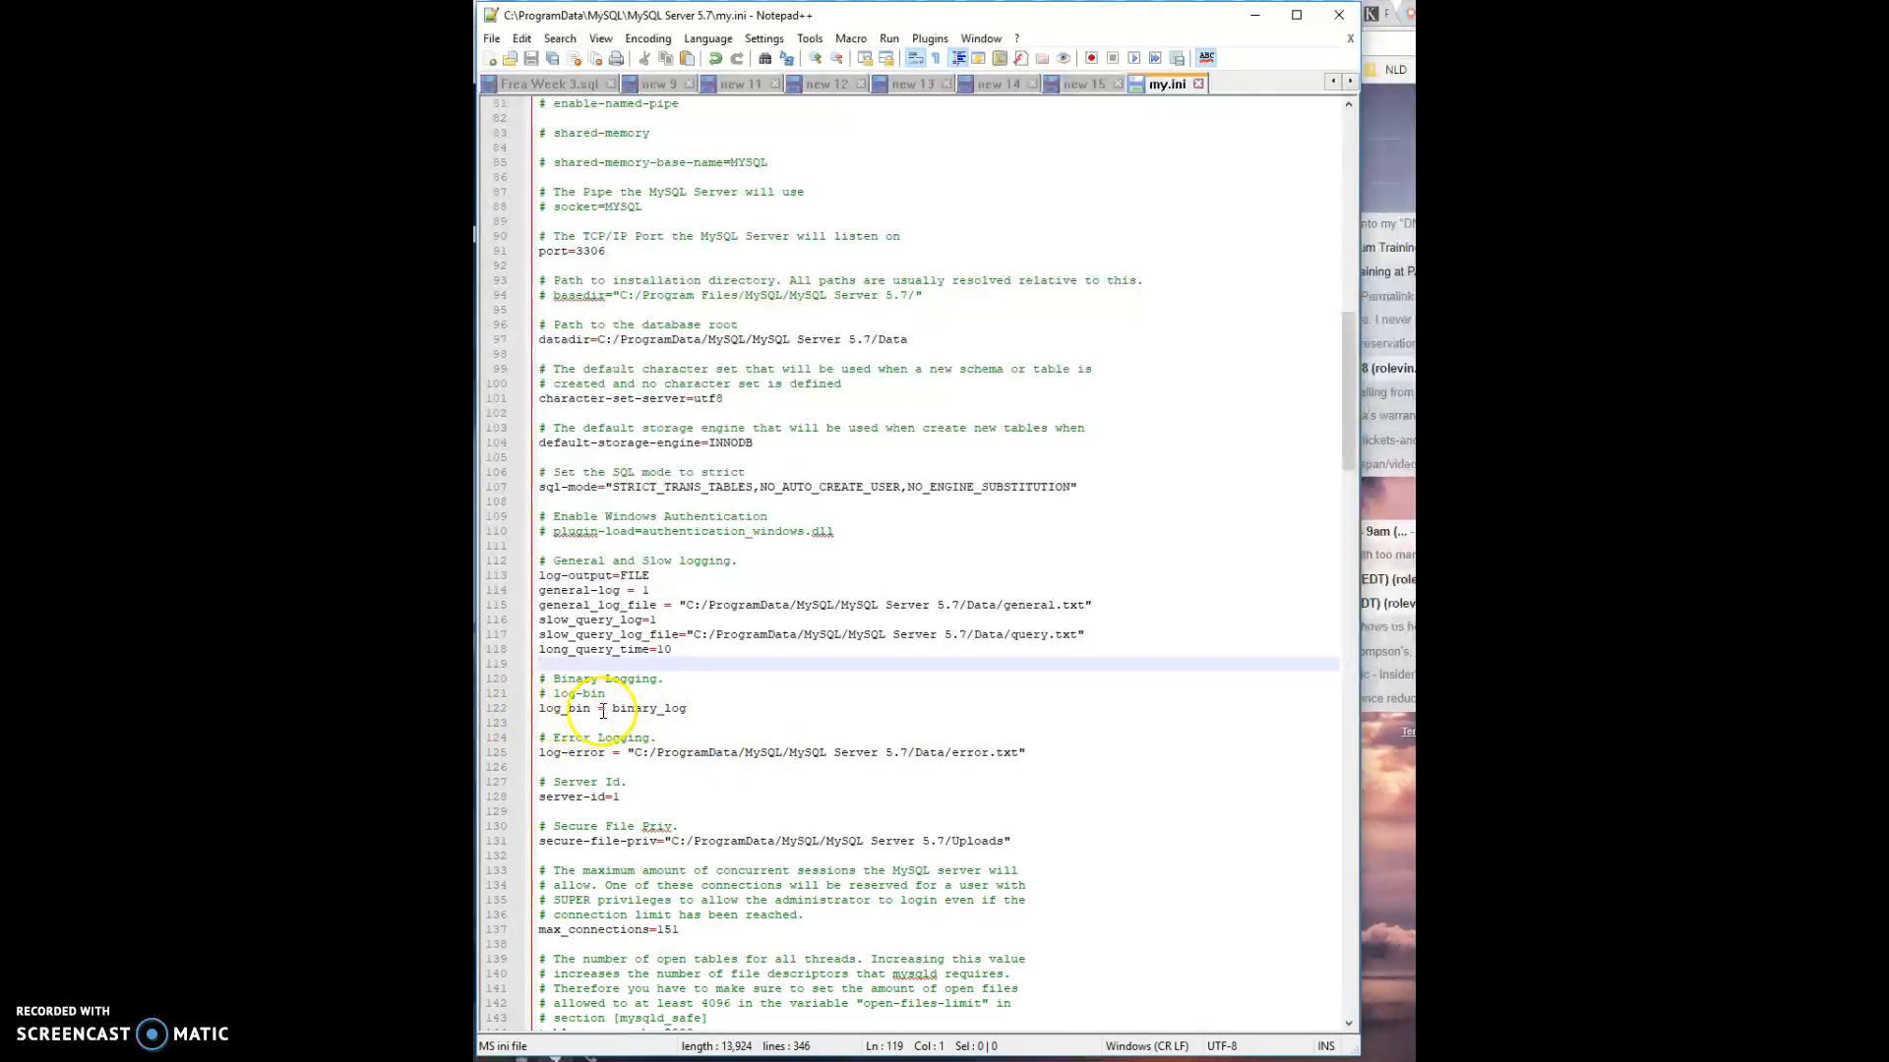
Examine the Binary Logging entries in my.ini, highlighting the commented log-bin option and the binary_log value of log_bin.
drag(609, 693, 553, 693)
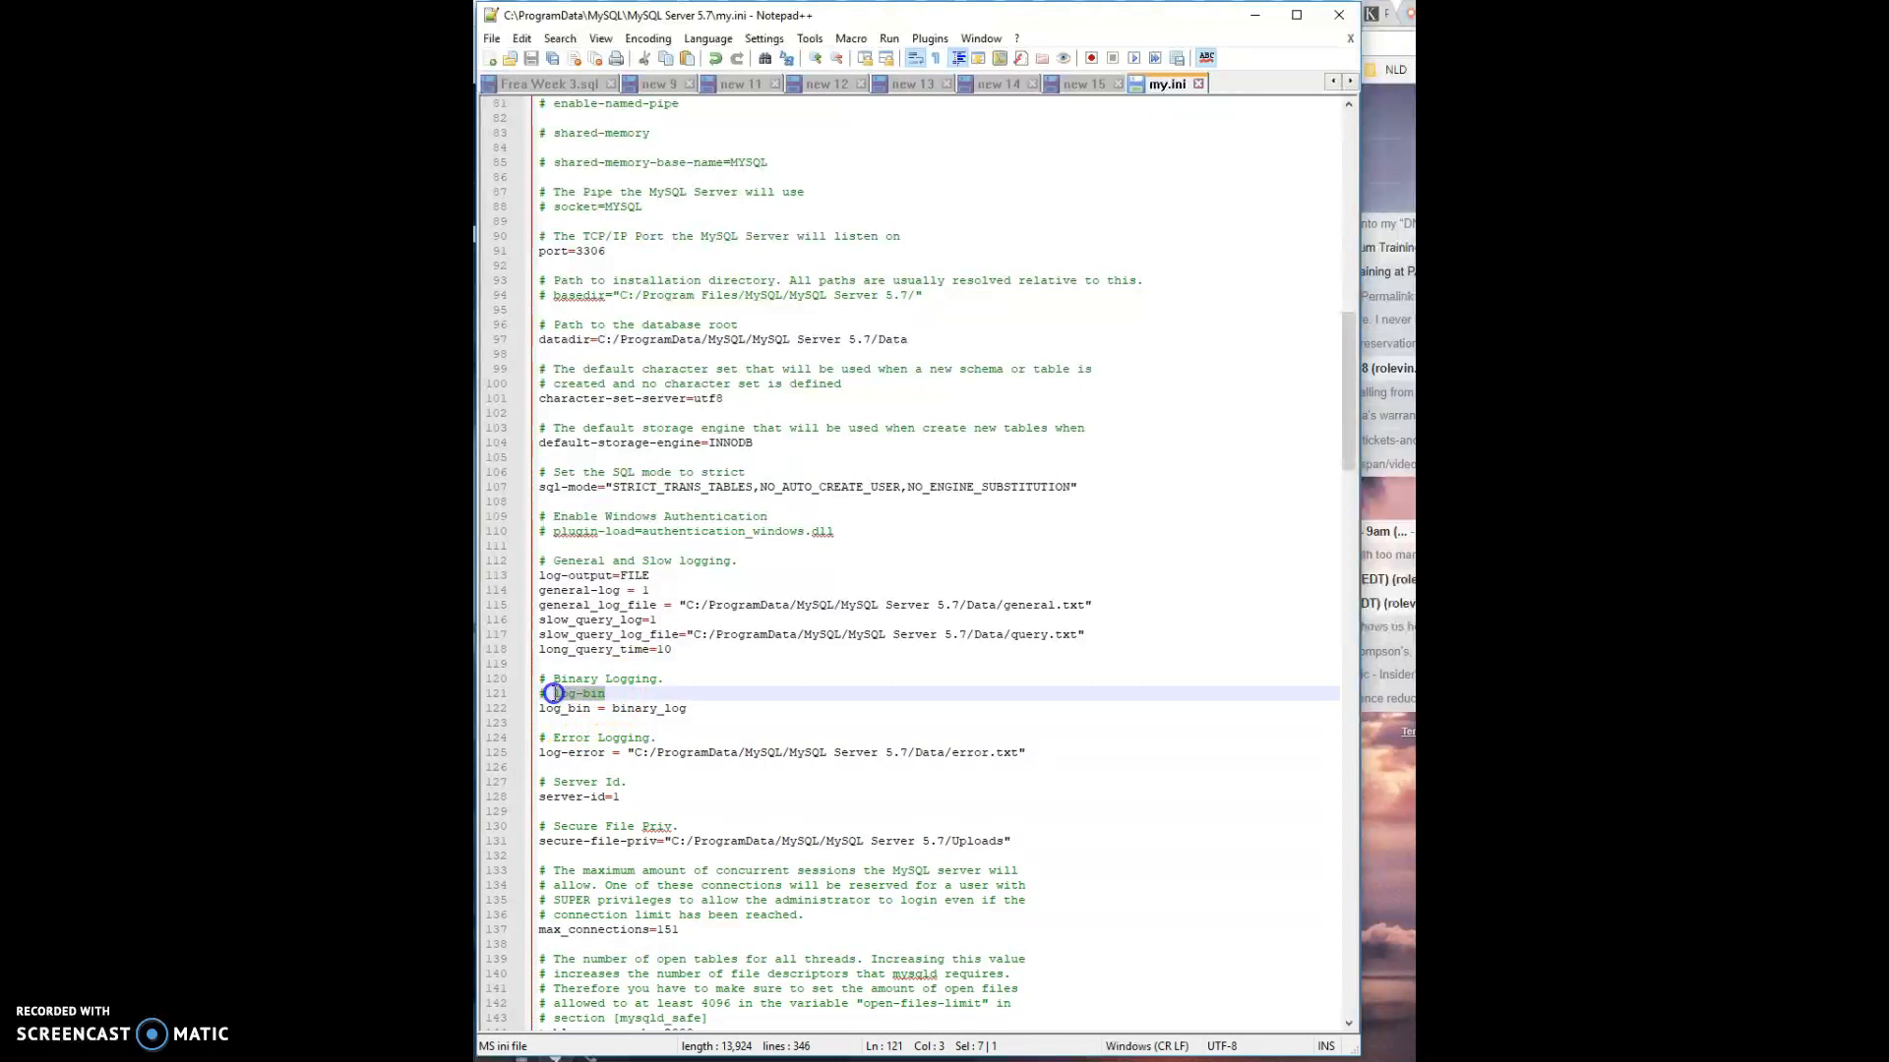
click(571, 721)
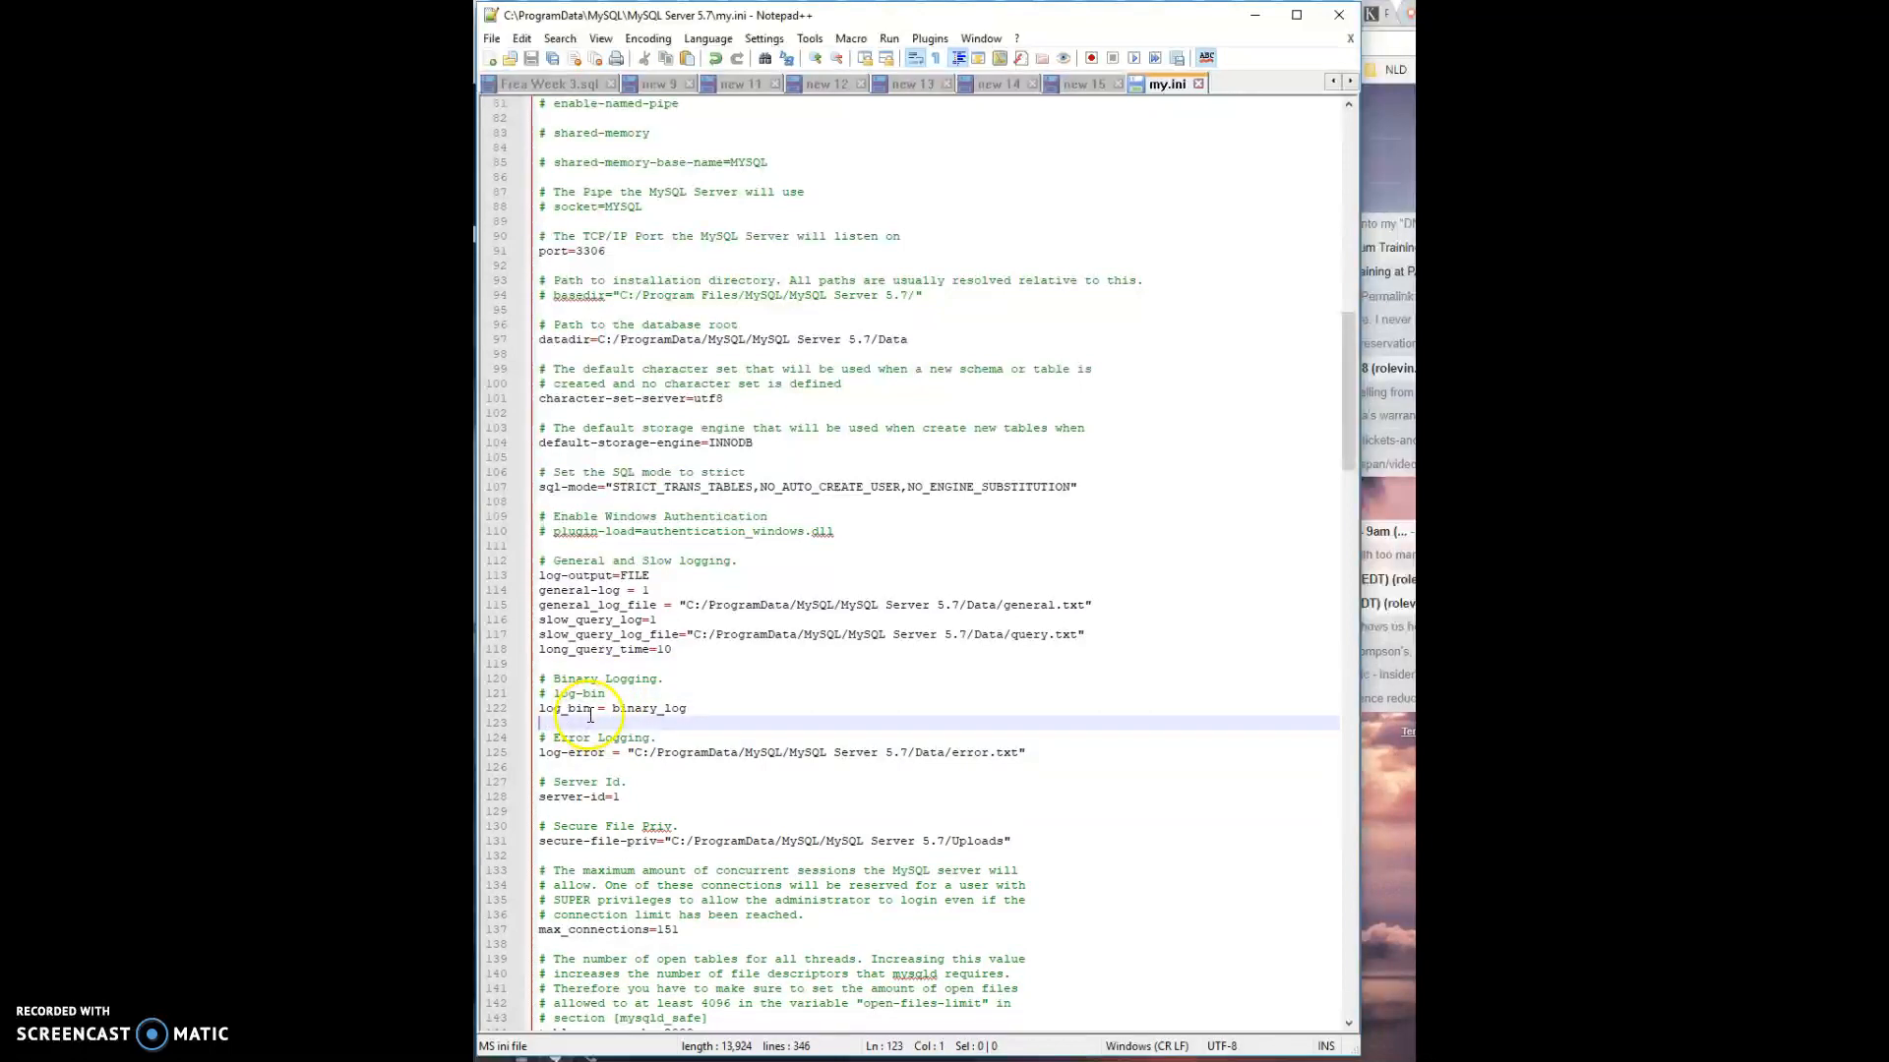
drag(612, 708, 687, 709)
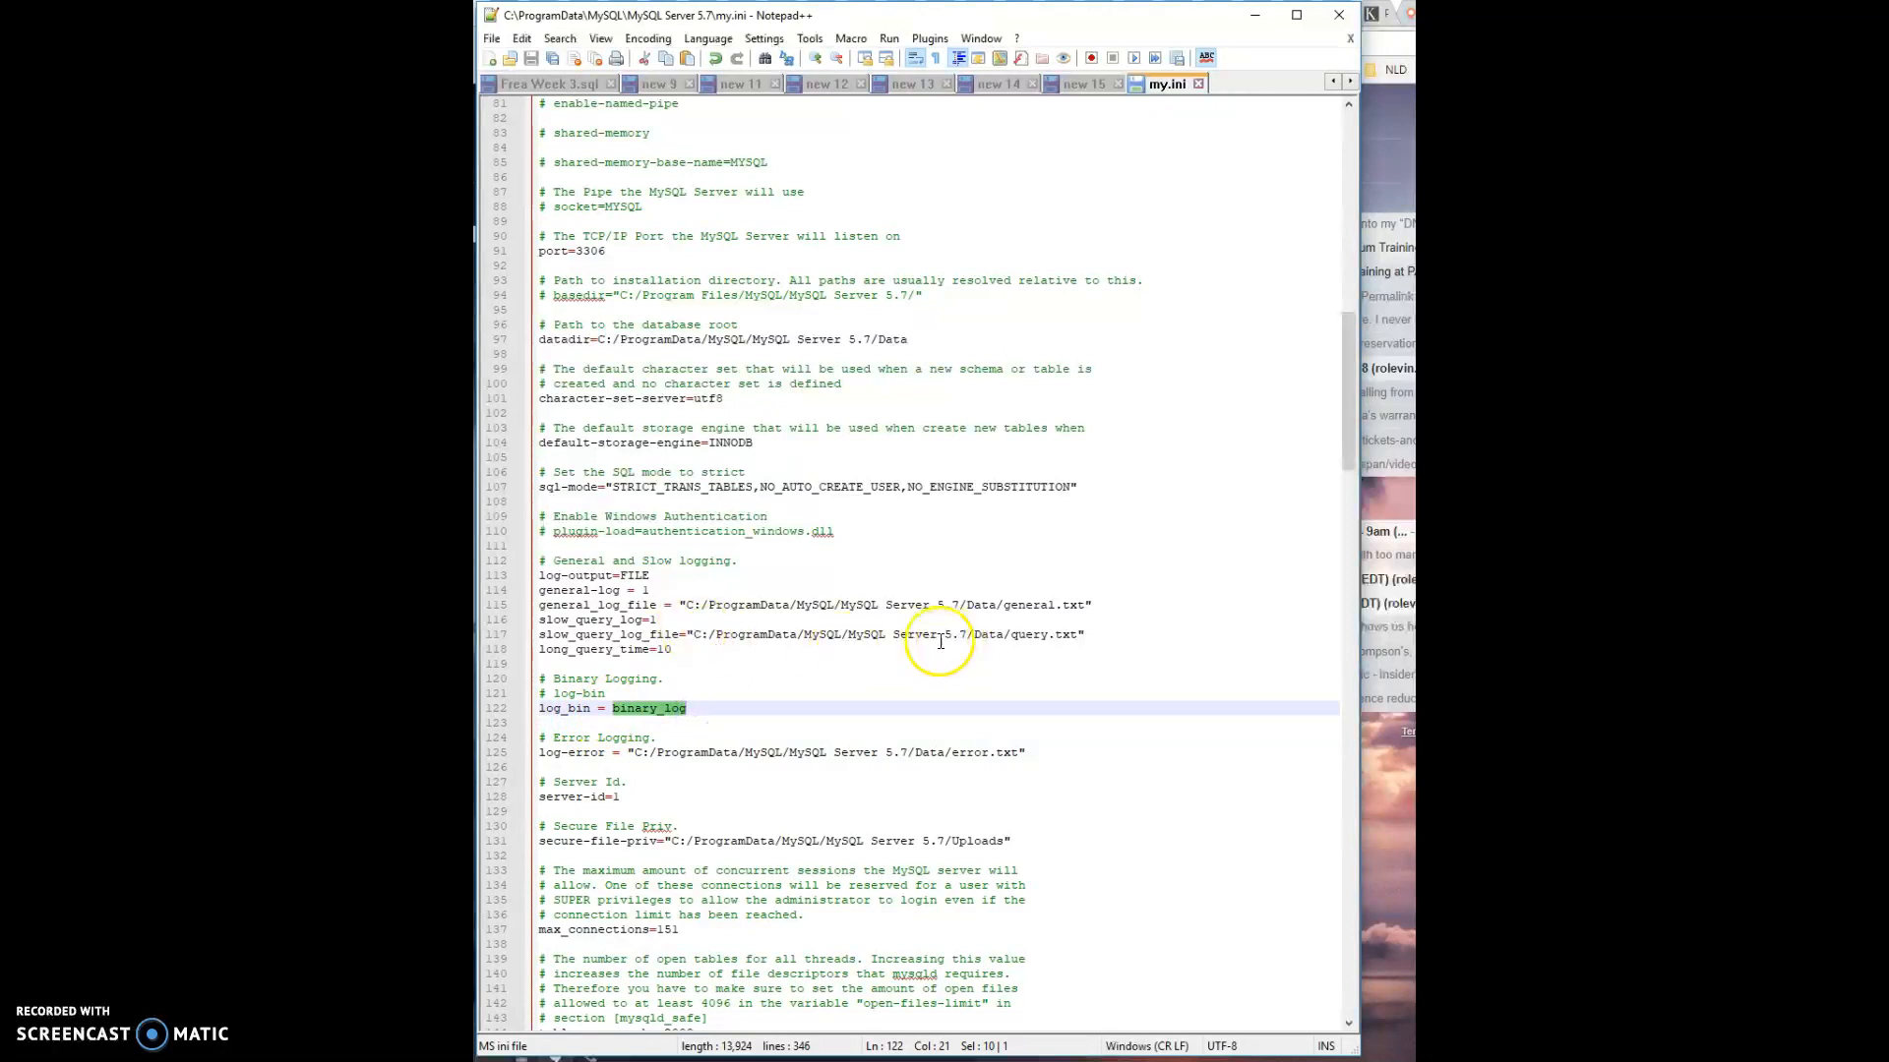
click(686, 708)
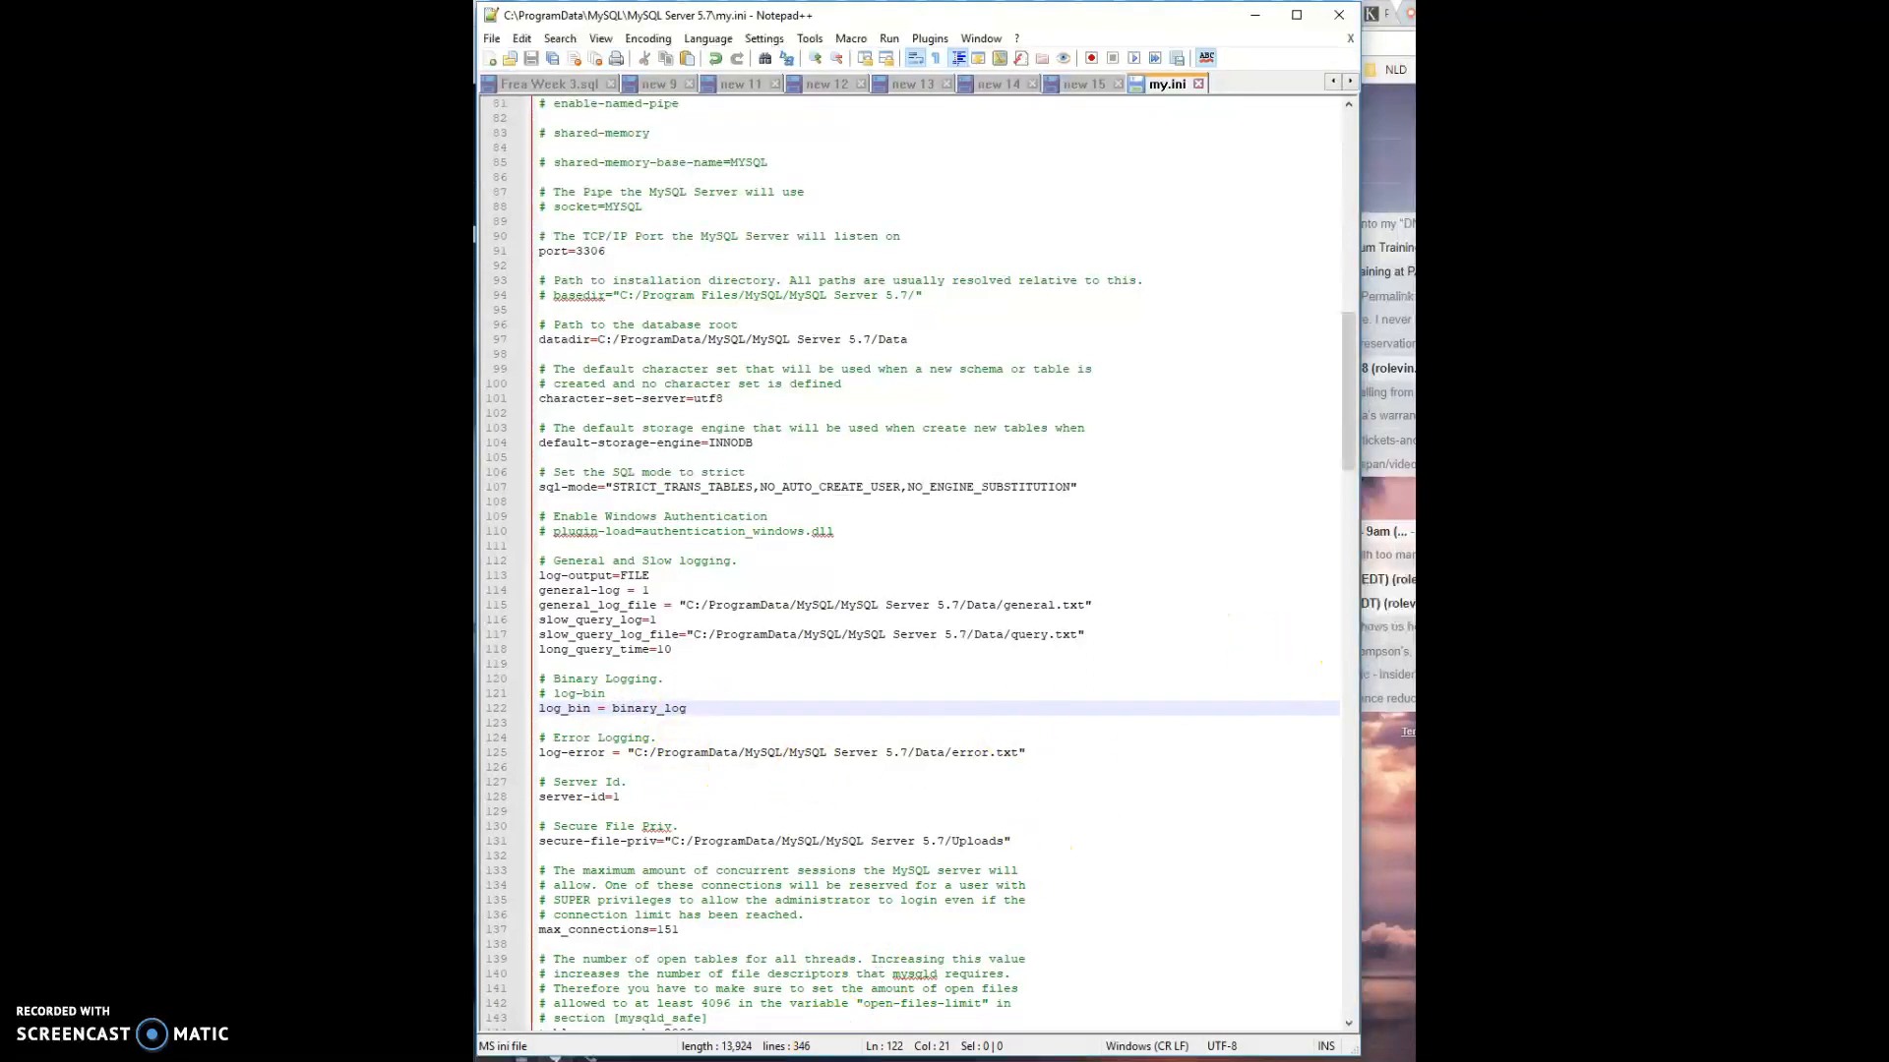
Switch to Windows Services, and stop and start the MySQL57 service.
key(alt+Tab)
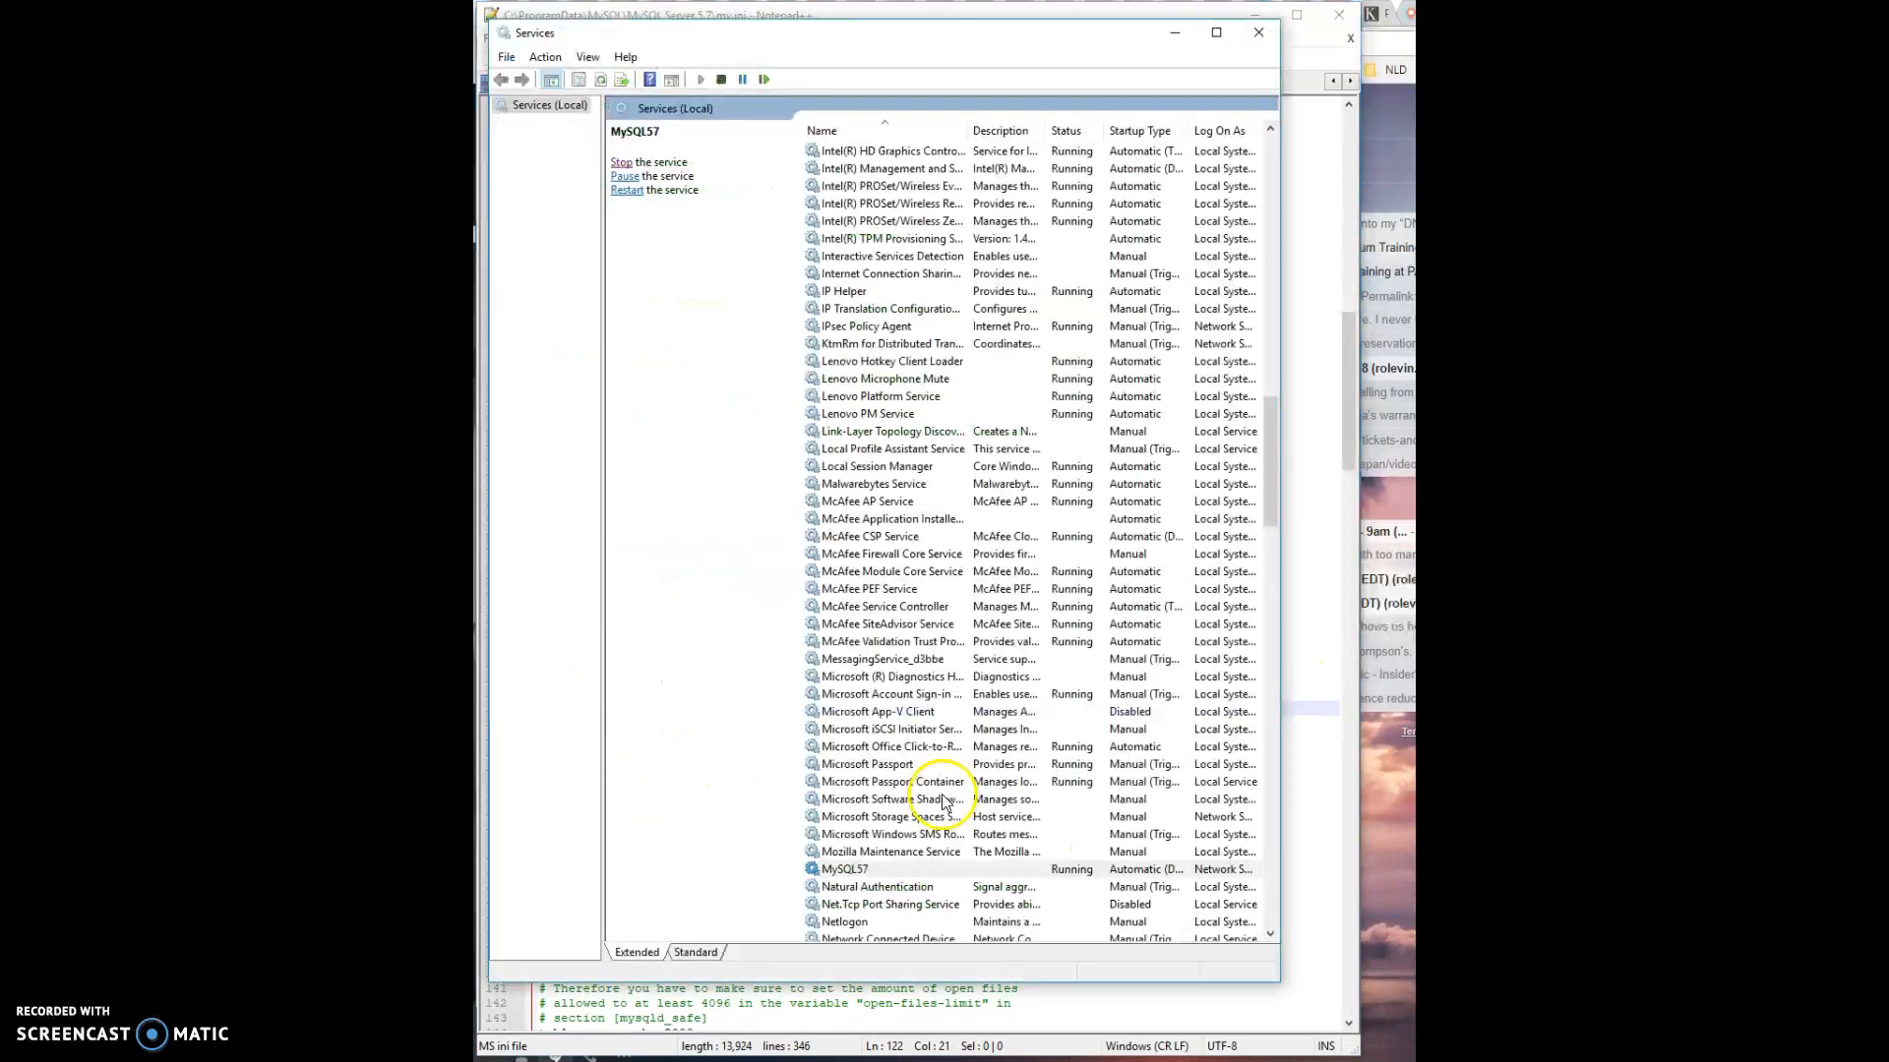
right_click(844, 869)
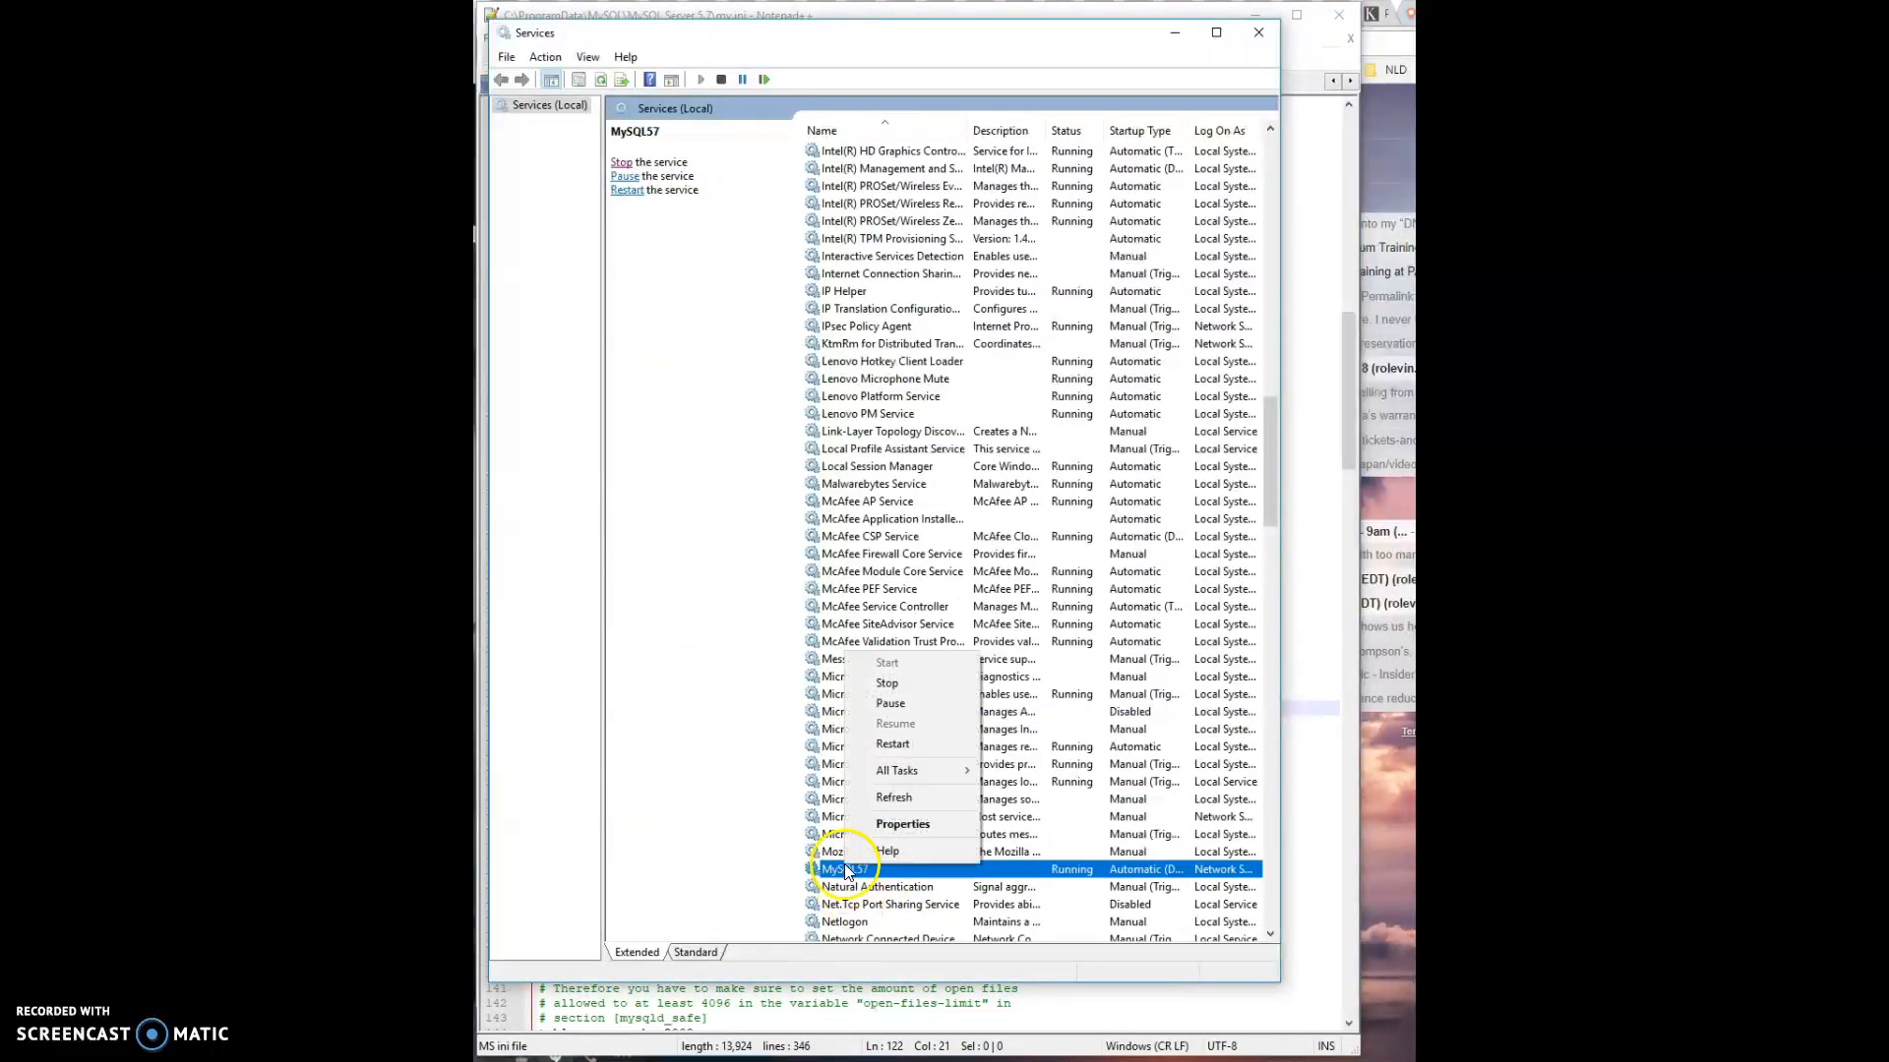
click(899, 683)
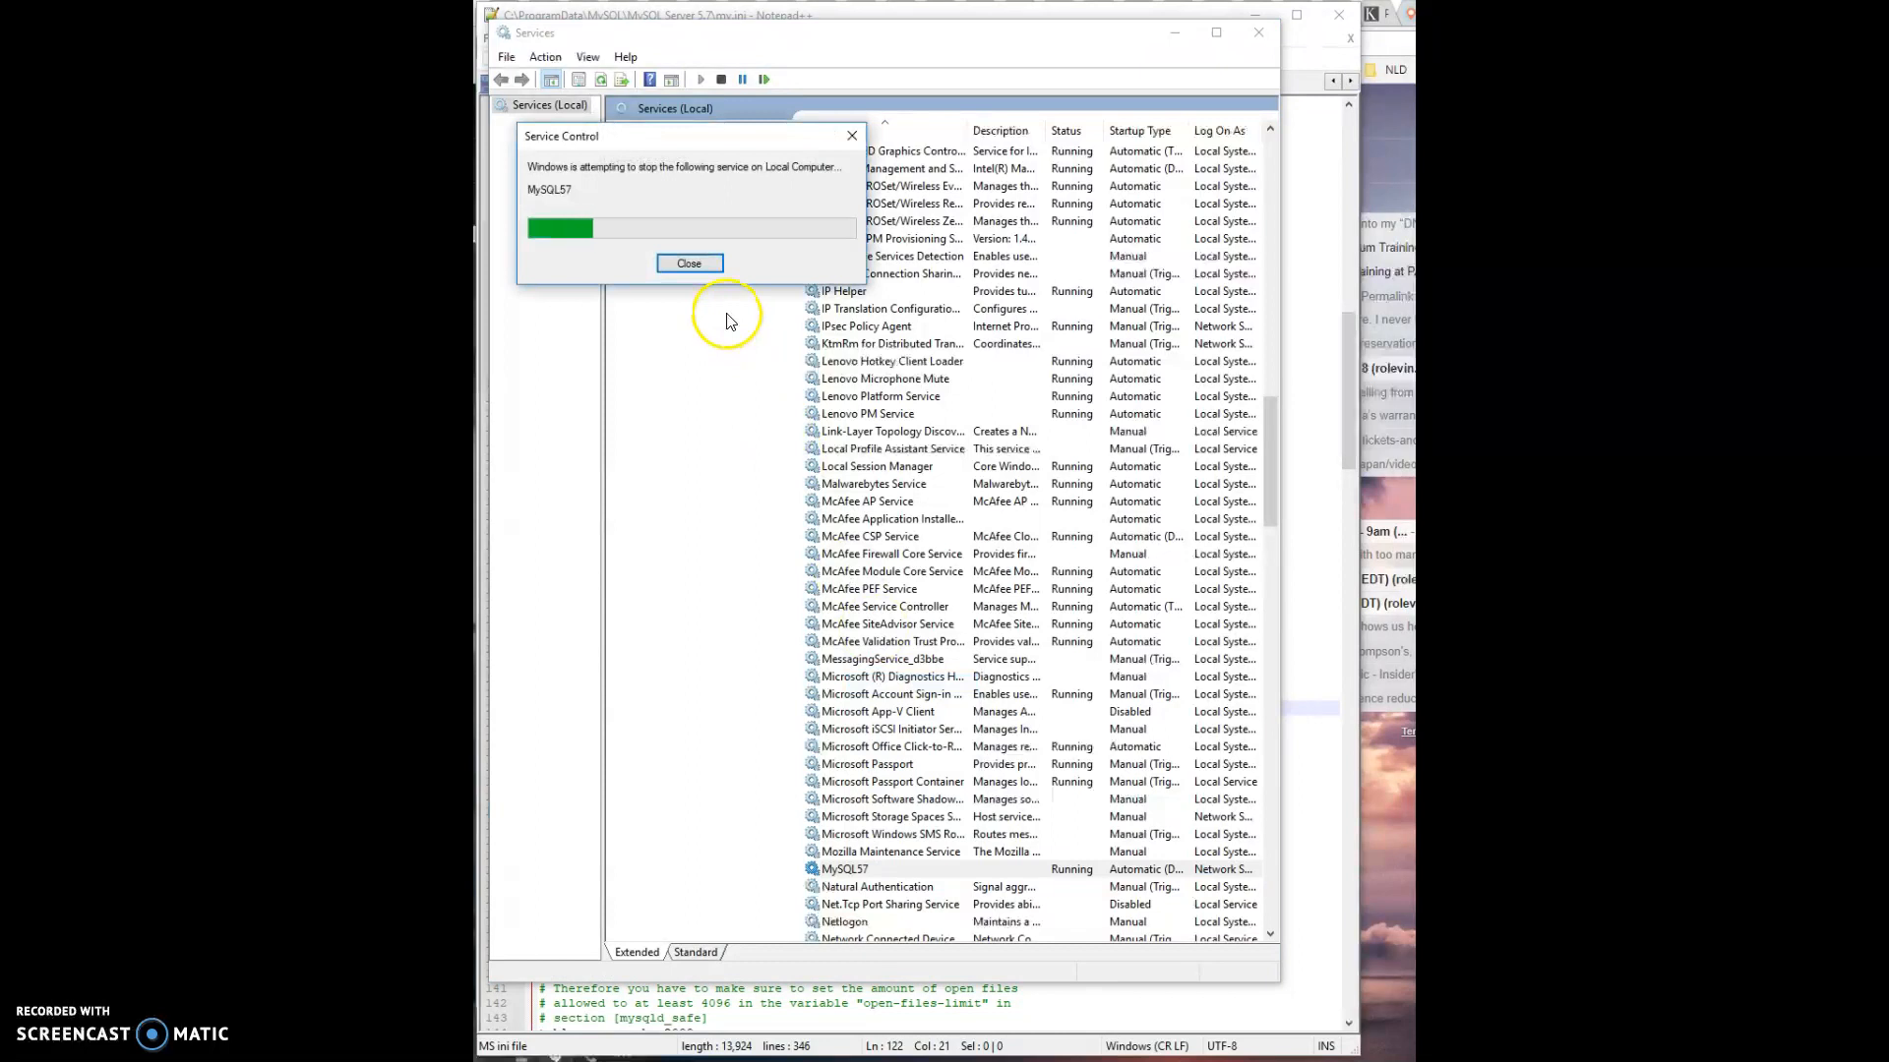
right_click(847, 869)
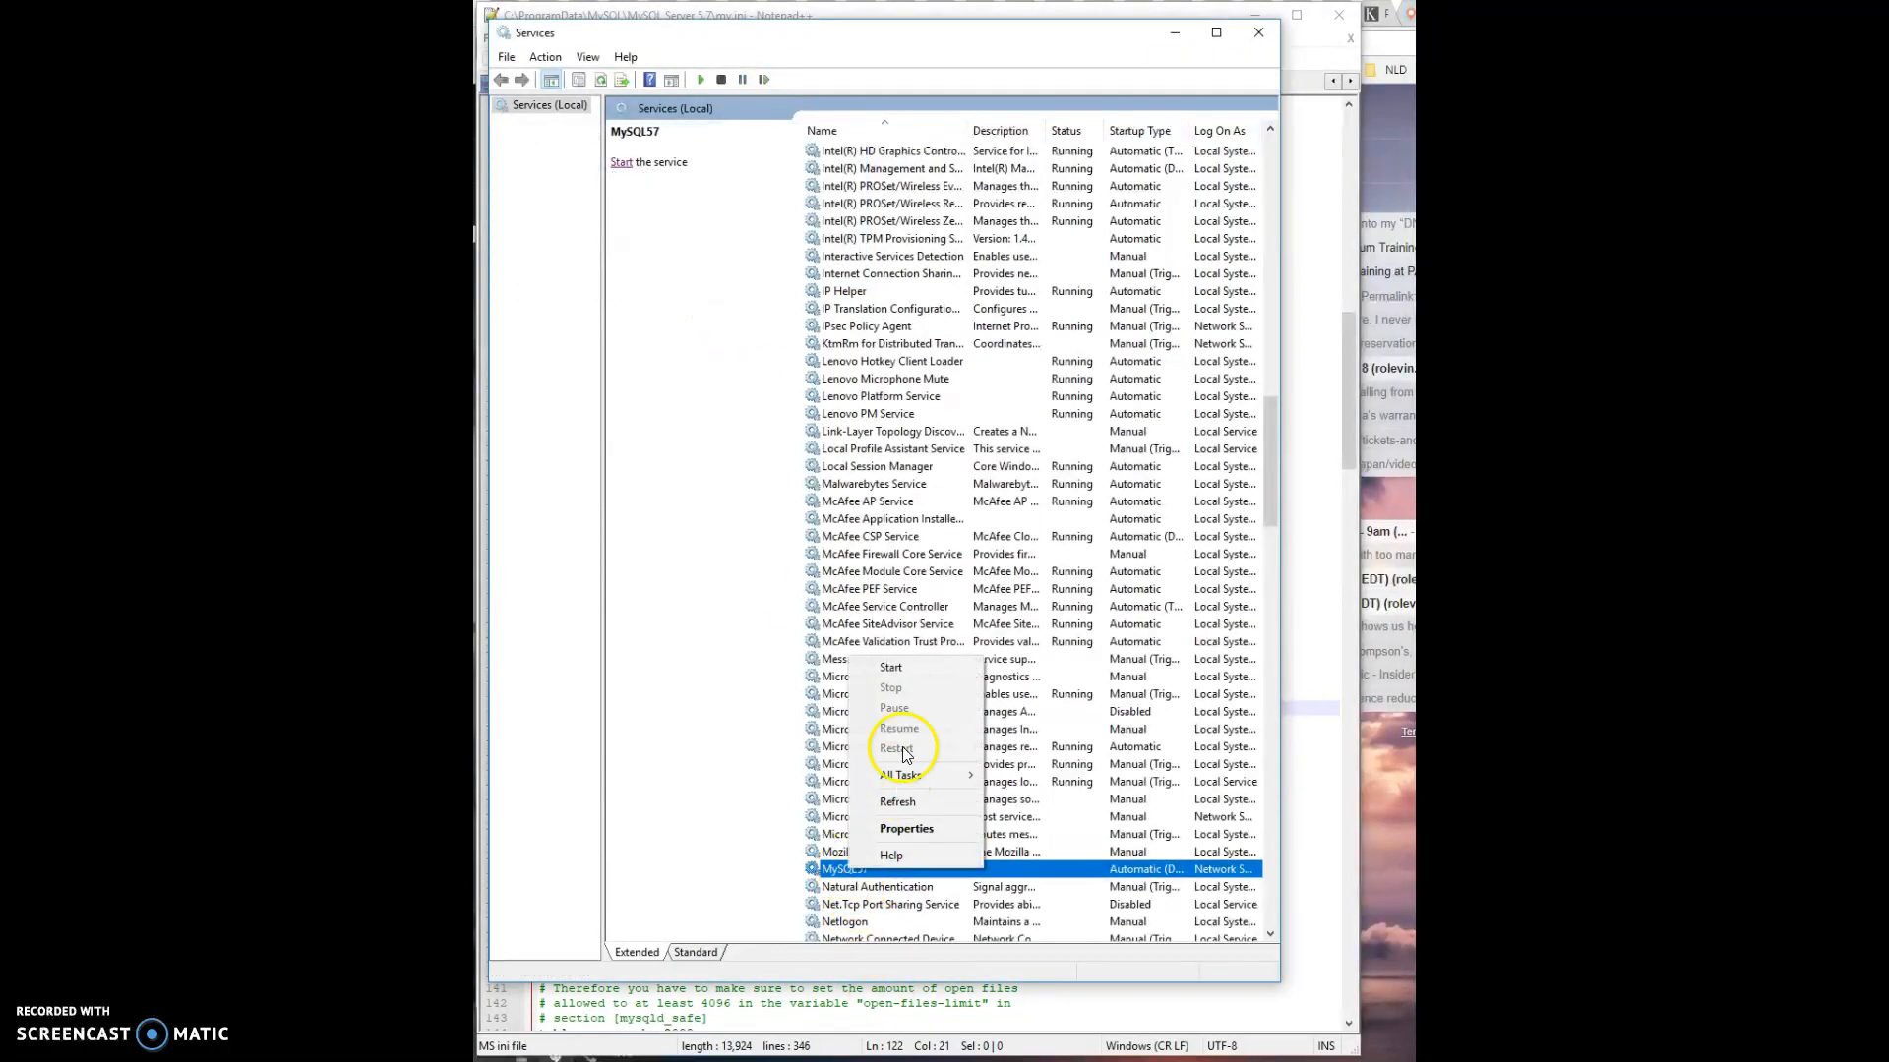
click(909, 675)
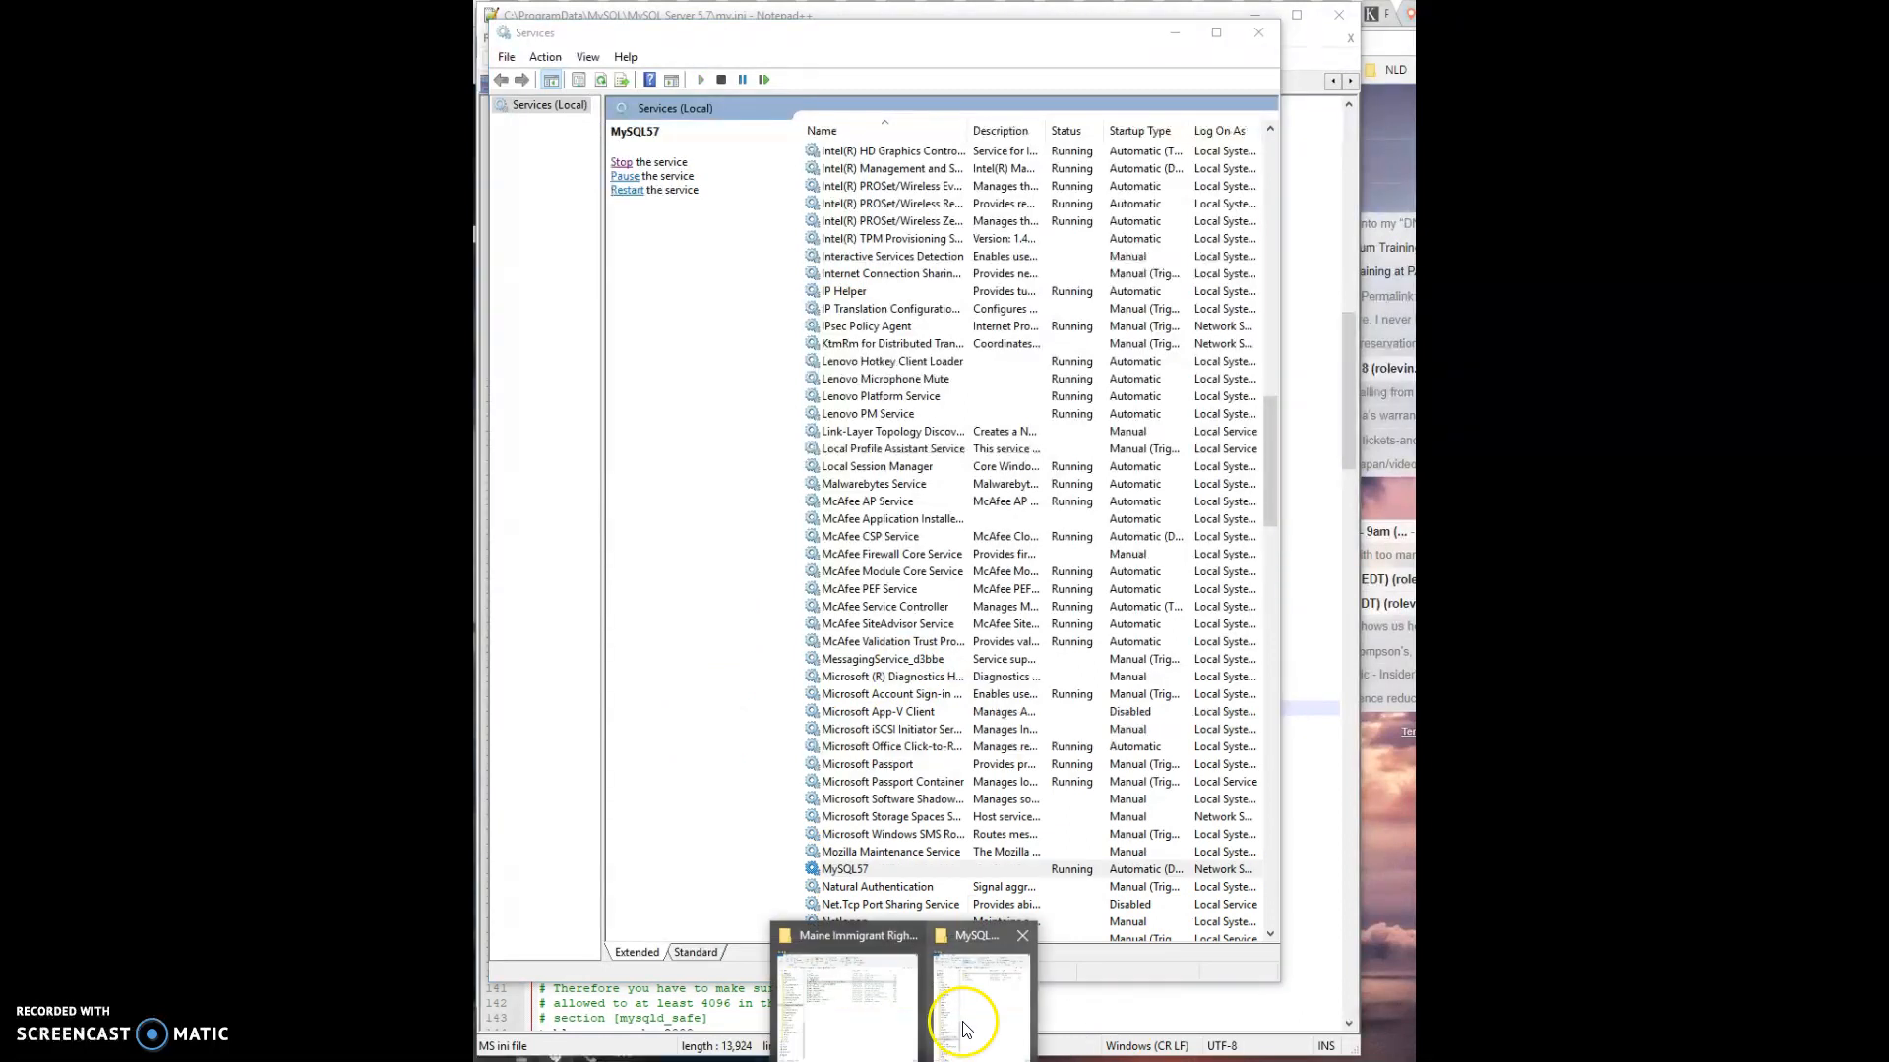
Switch to File Explorer and open the Data folder of MySQL Server 5.7.
click(961, 1020)
double_click(769, 214)
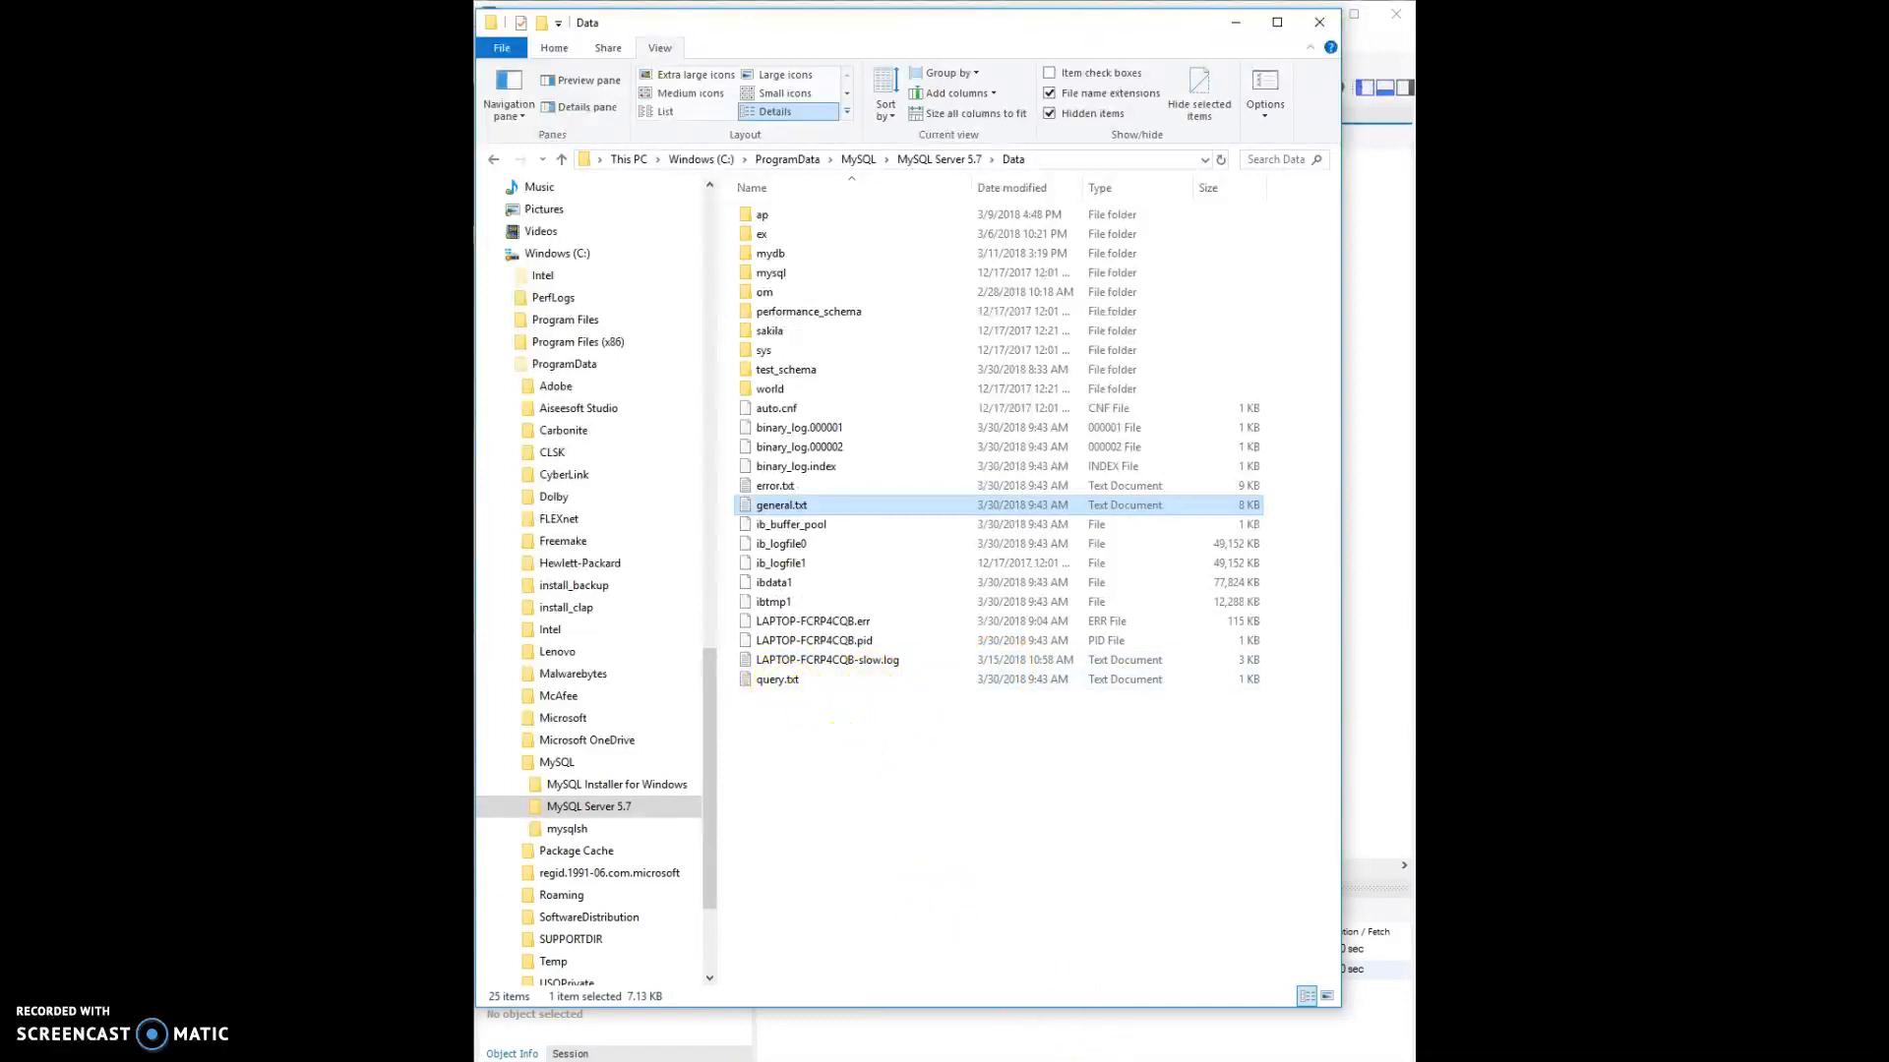
Switch to MySQL Workbench and execute the whole script that selects everything from vendorsx in the ap database.
click(1092, 1060)
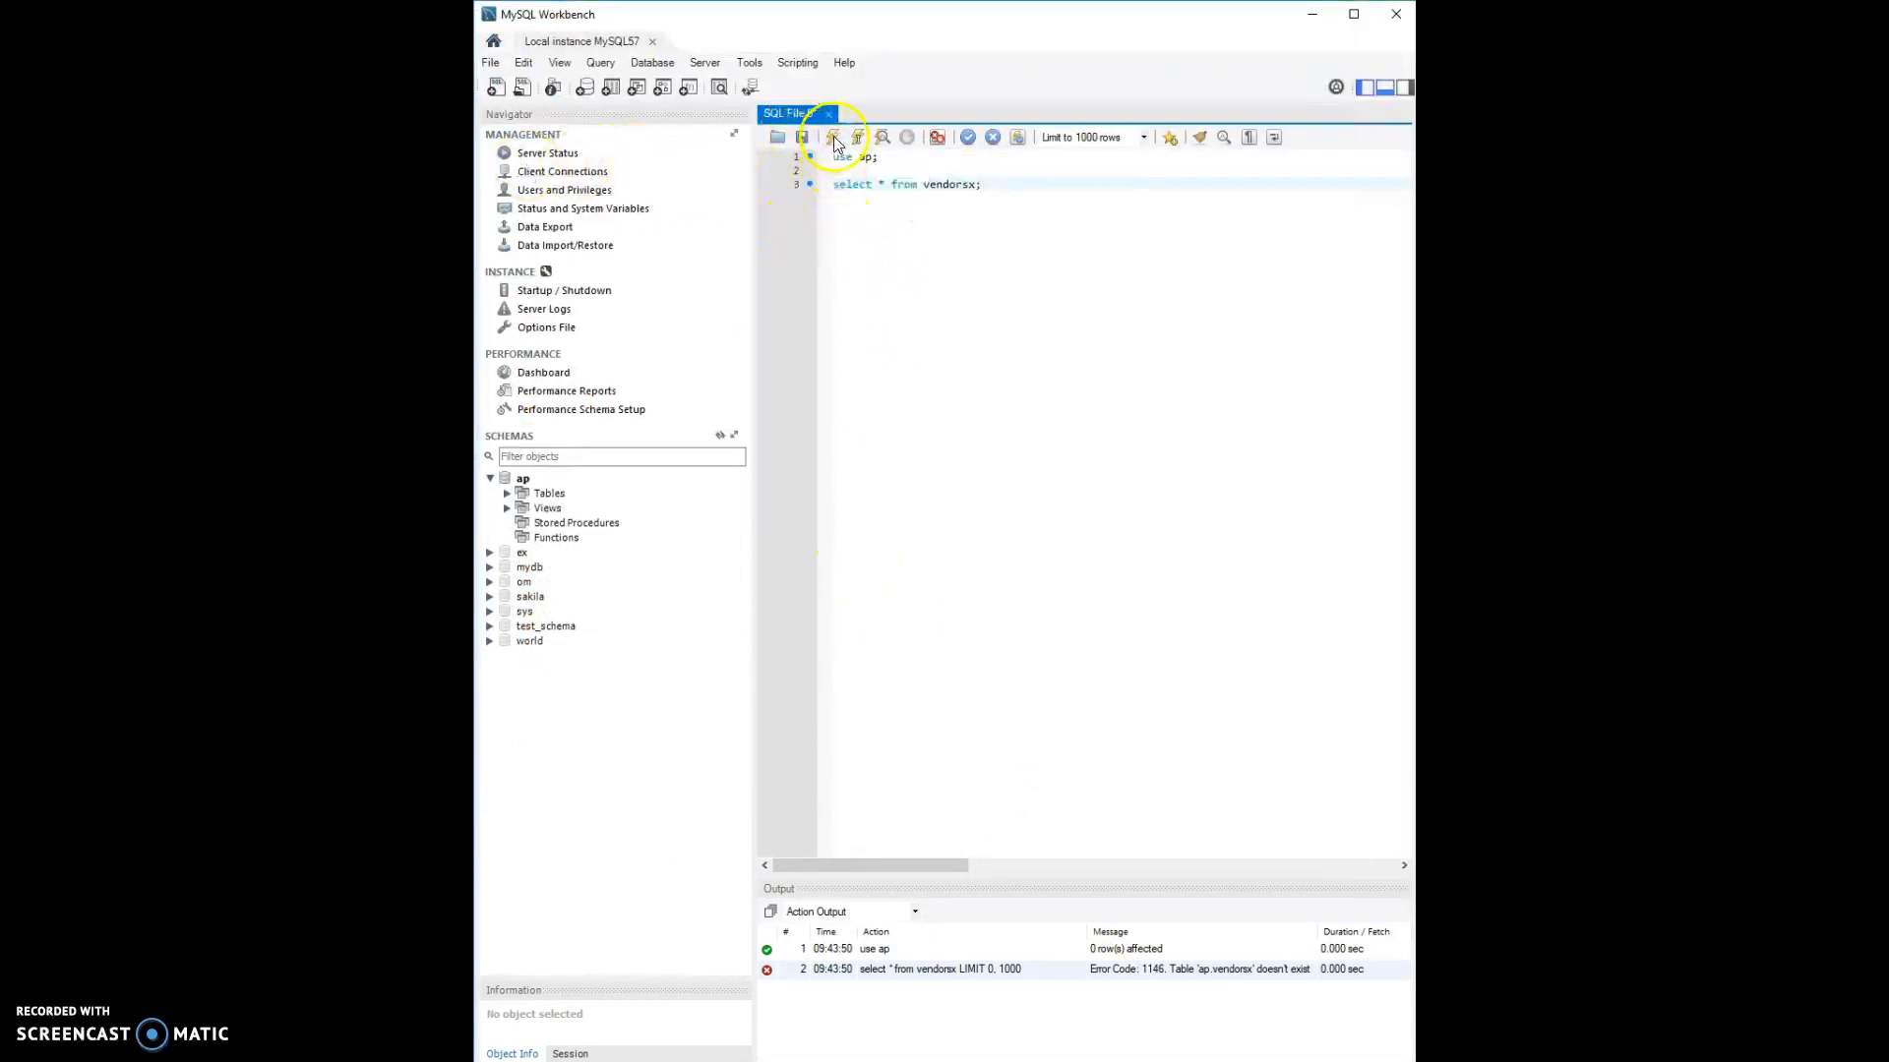
drag(998, 184, 831, 182)
click(886, 239)
click(832, 137)
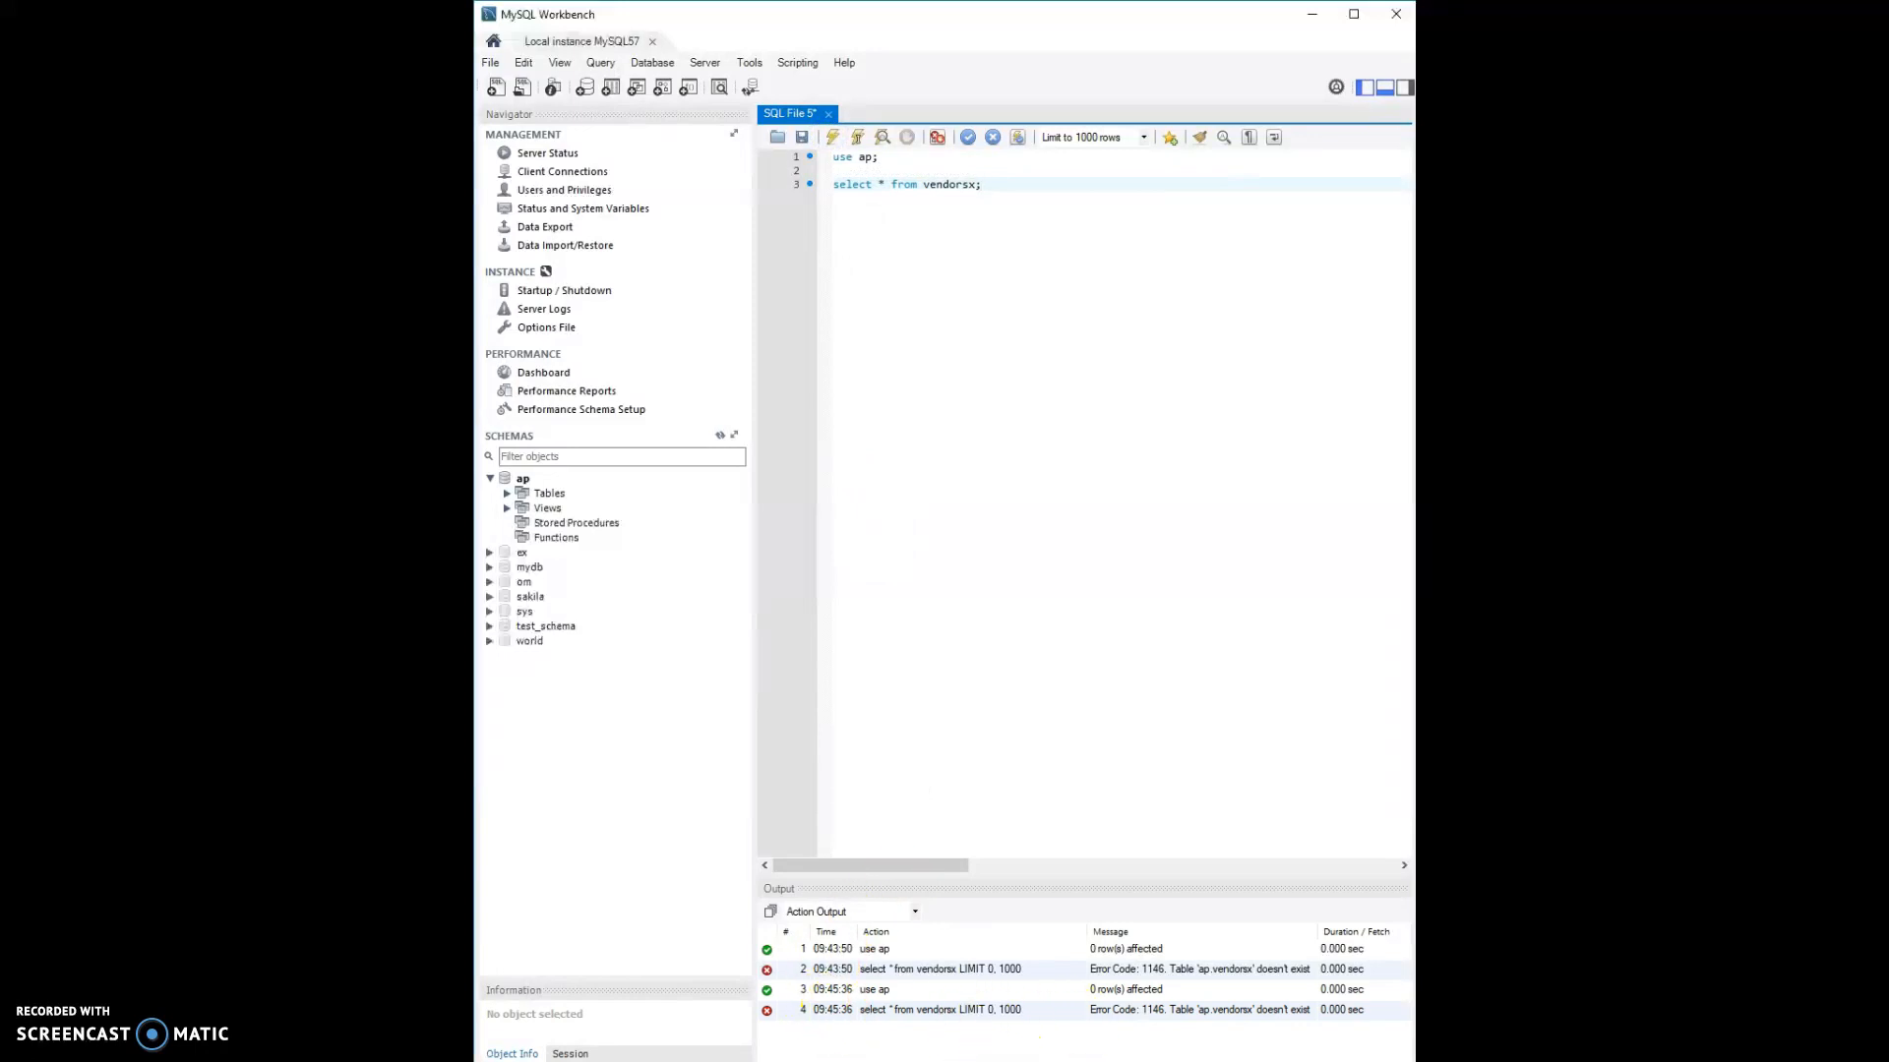
Open general.txt from the Data folder in File Explorer and search it for "vendorsx".
mouse_move(984, 1053)
click(984, 1012)
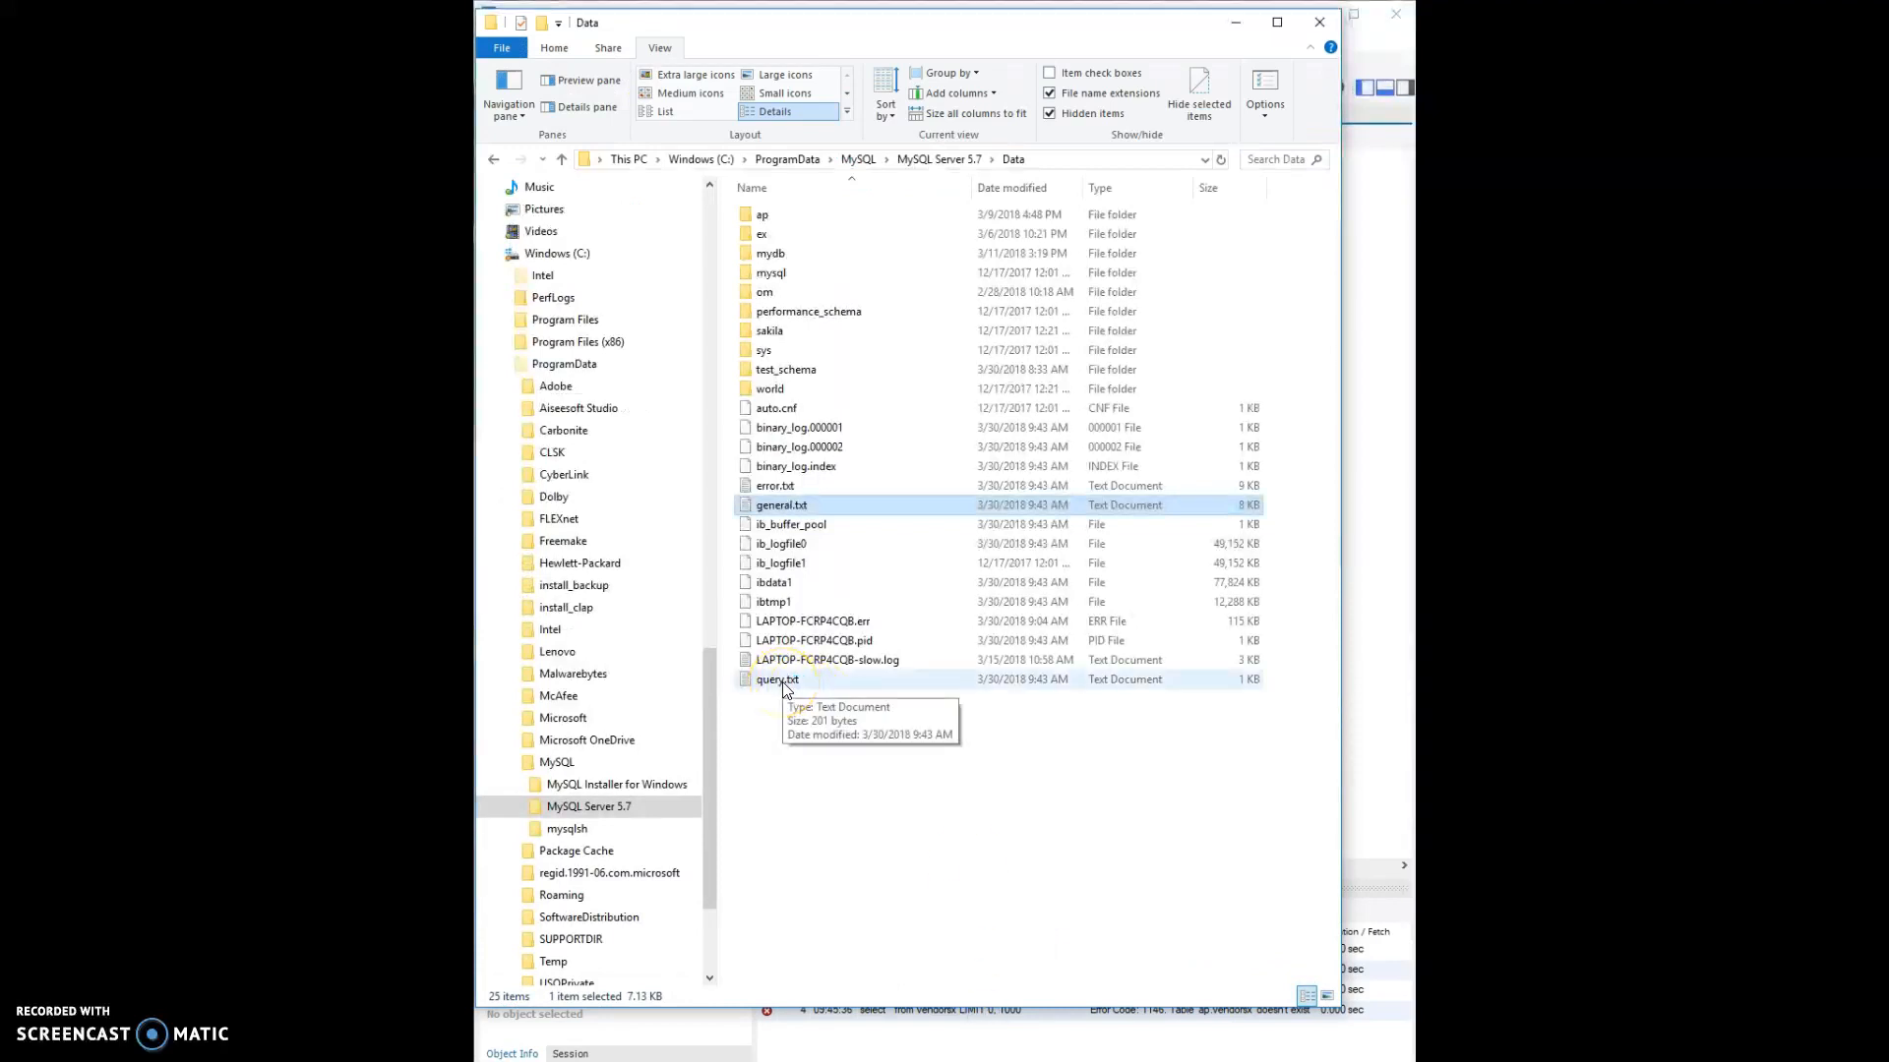
click(797, 507)
double_click(797, 507)
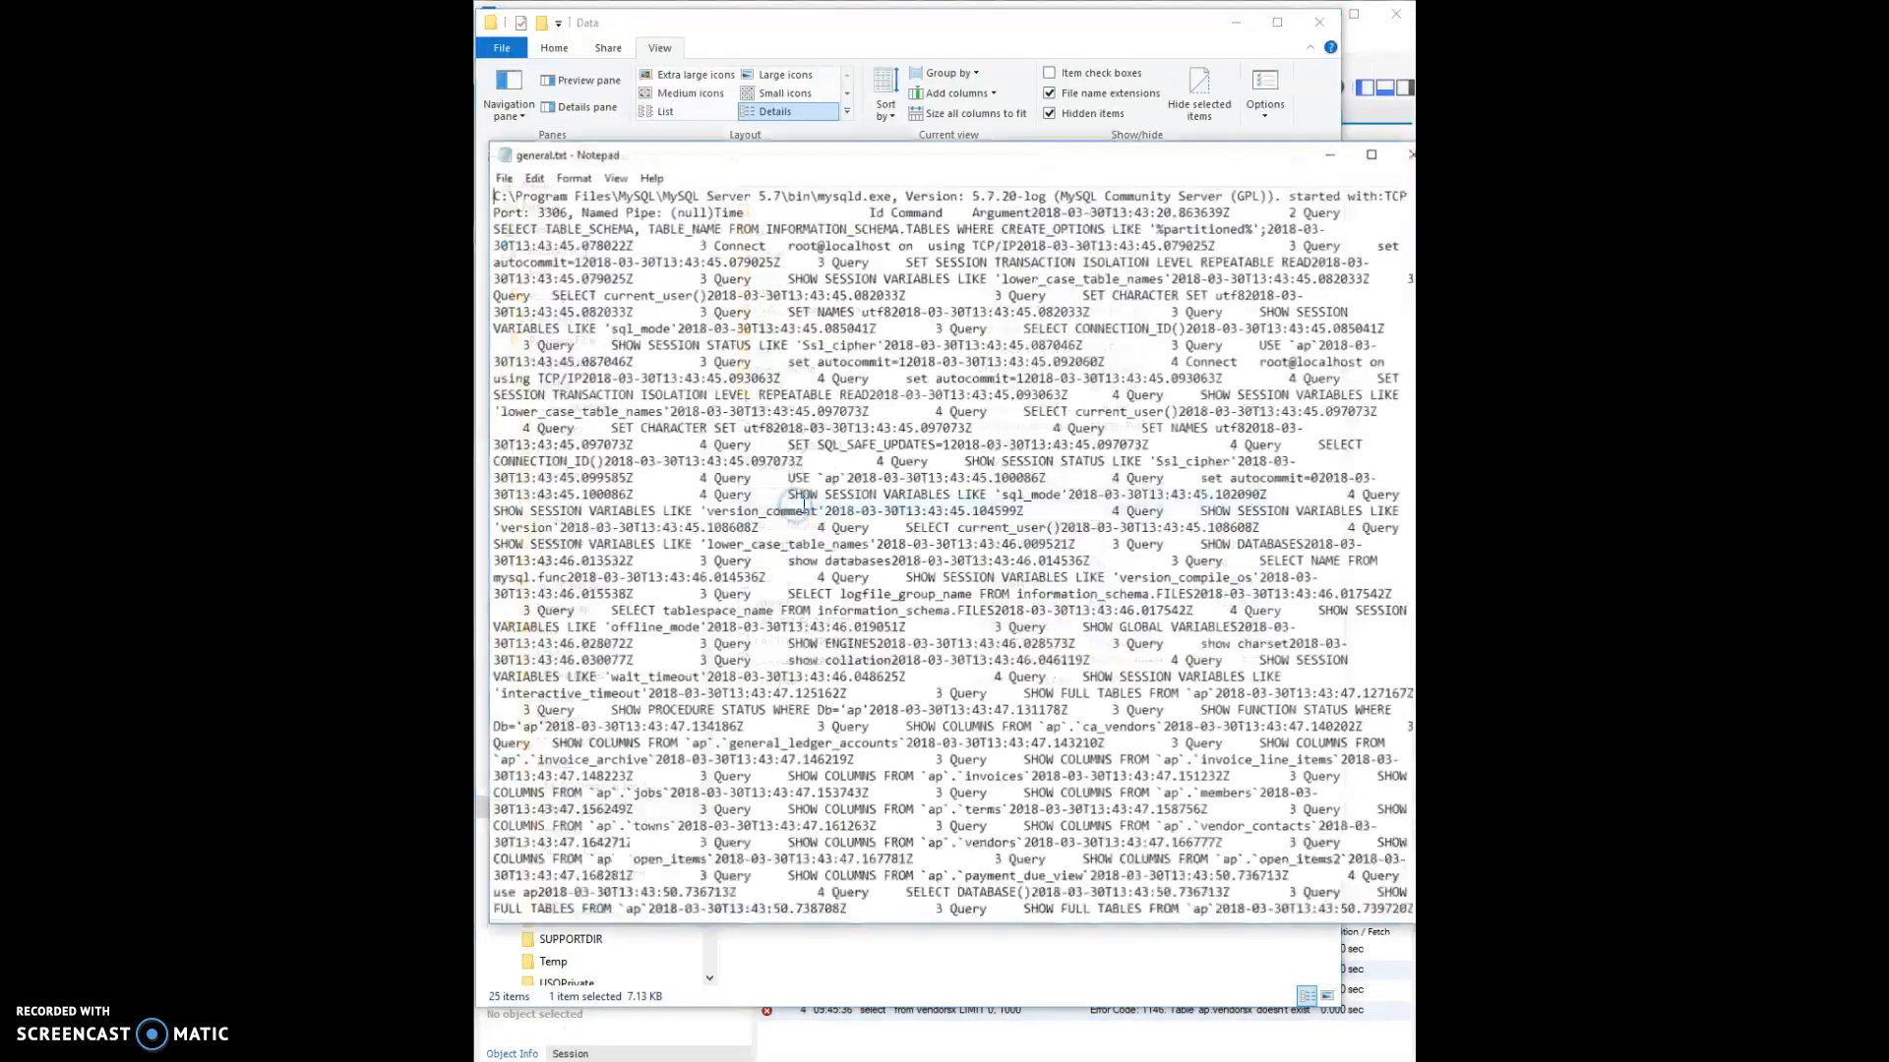
key(ctrl+f)
text(ve)
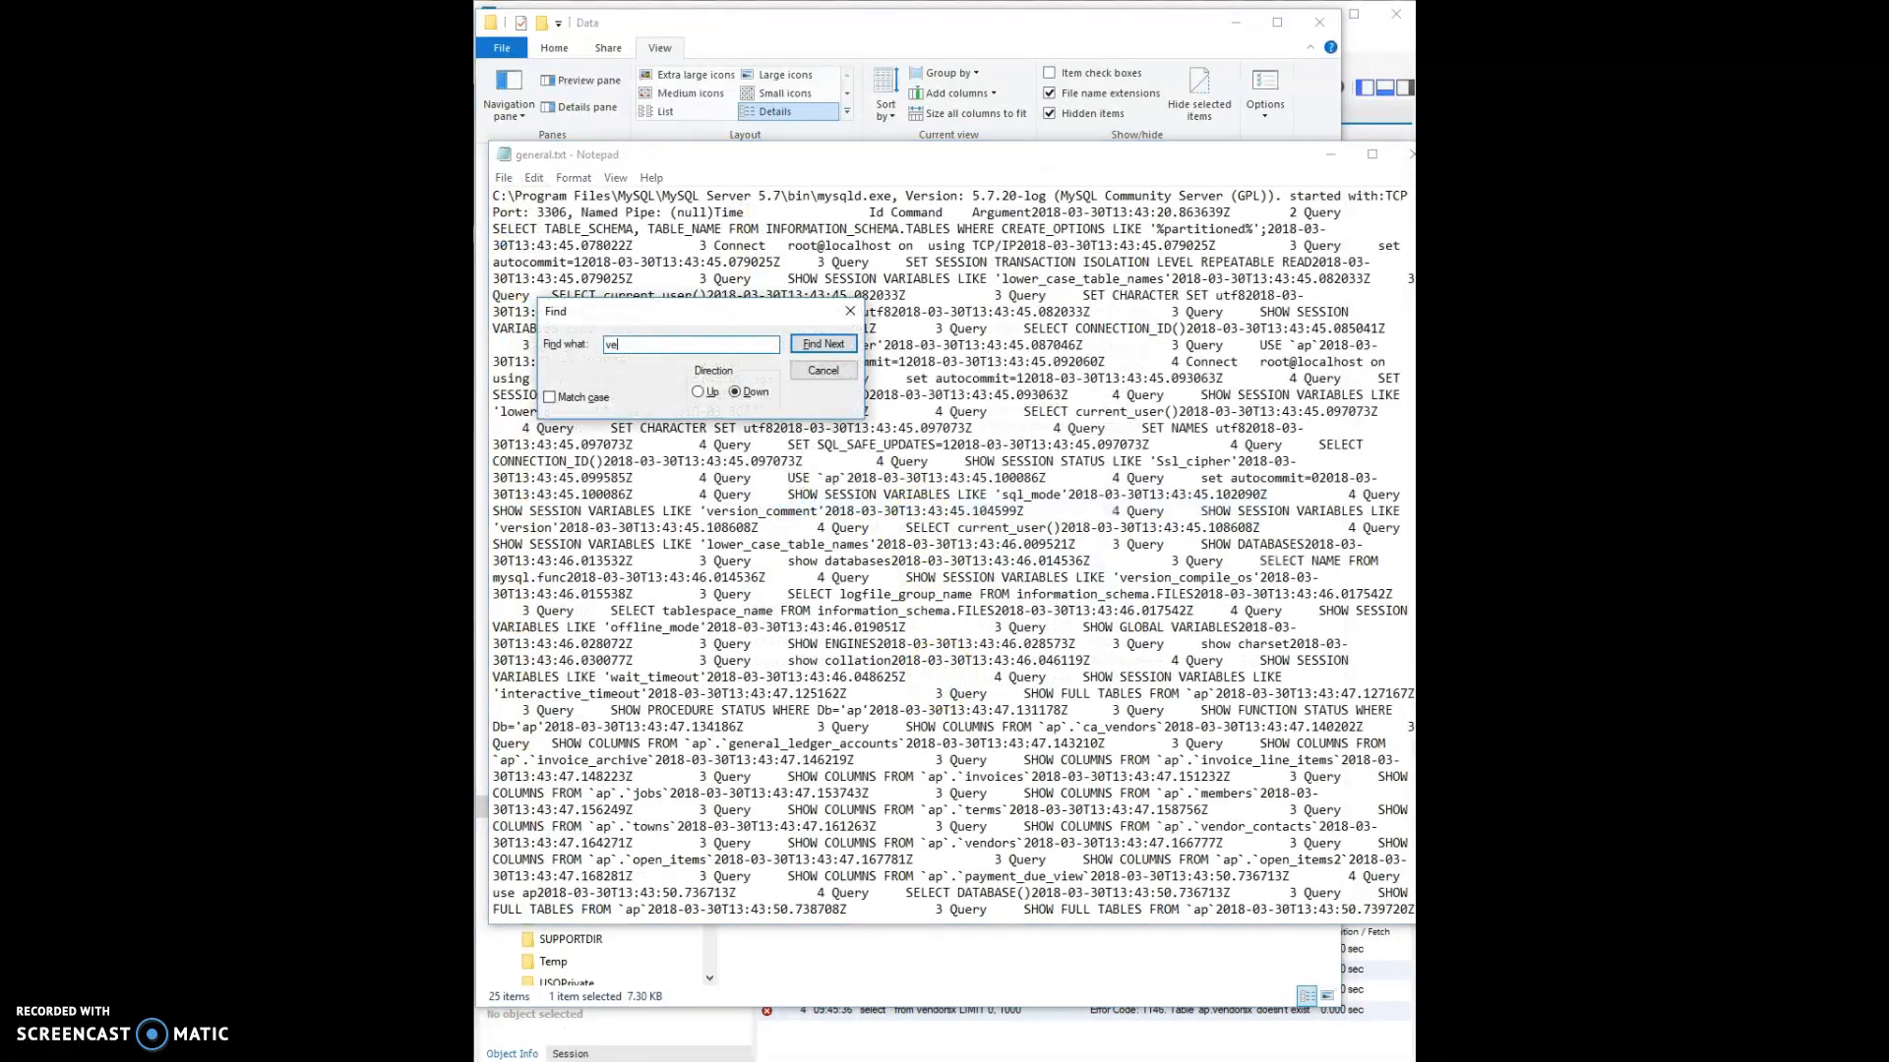
text(ndorsx)
key(Return)
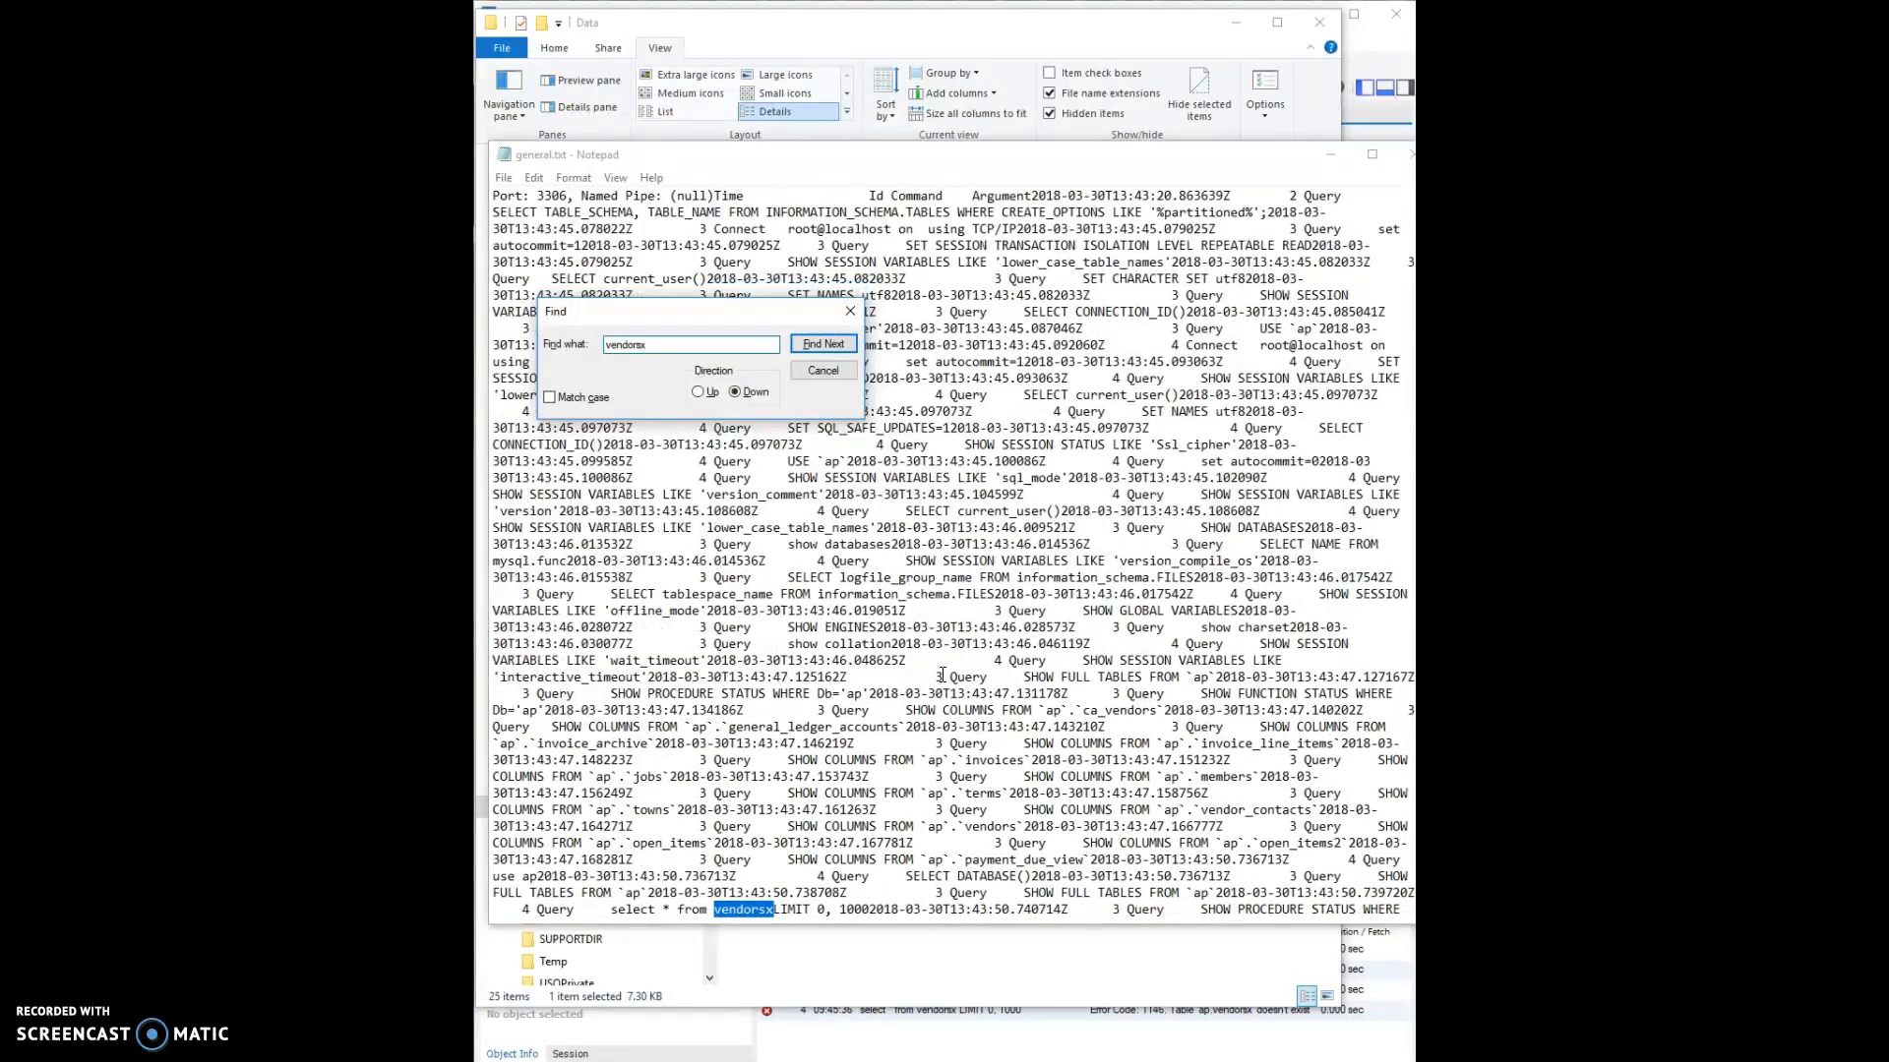
key(Escape)
Highlight the logged "select * from vendorsx LIMIT 0, 1000" query in general.txt, and close the log file.
drag(611, 908, 871, 906)
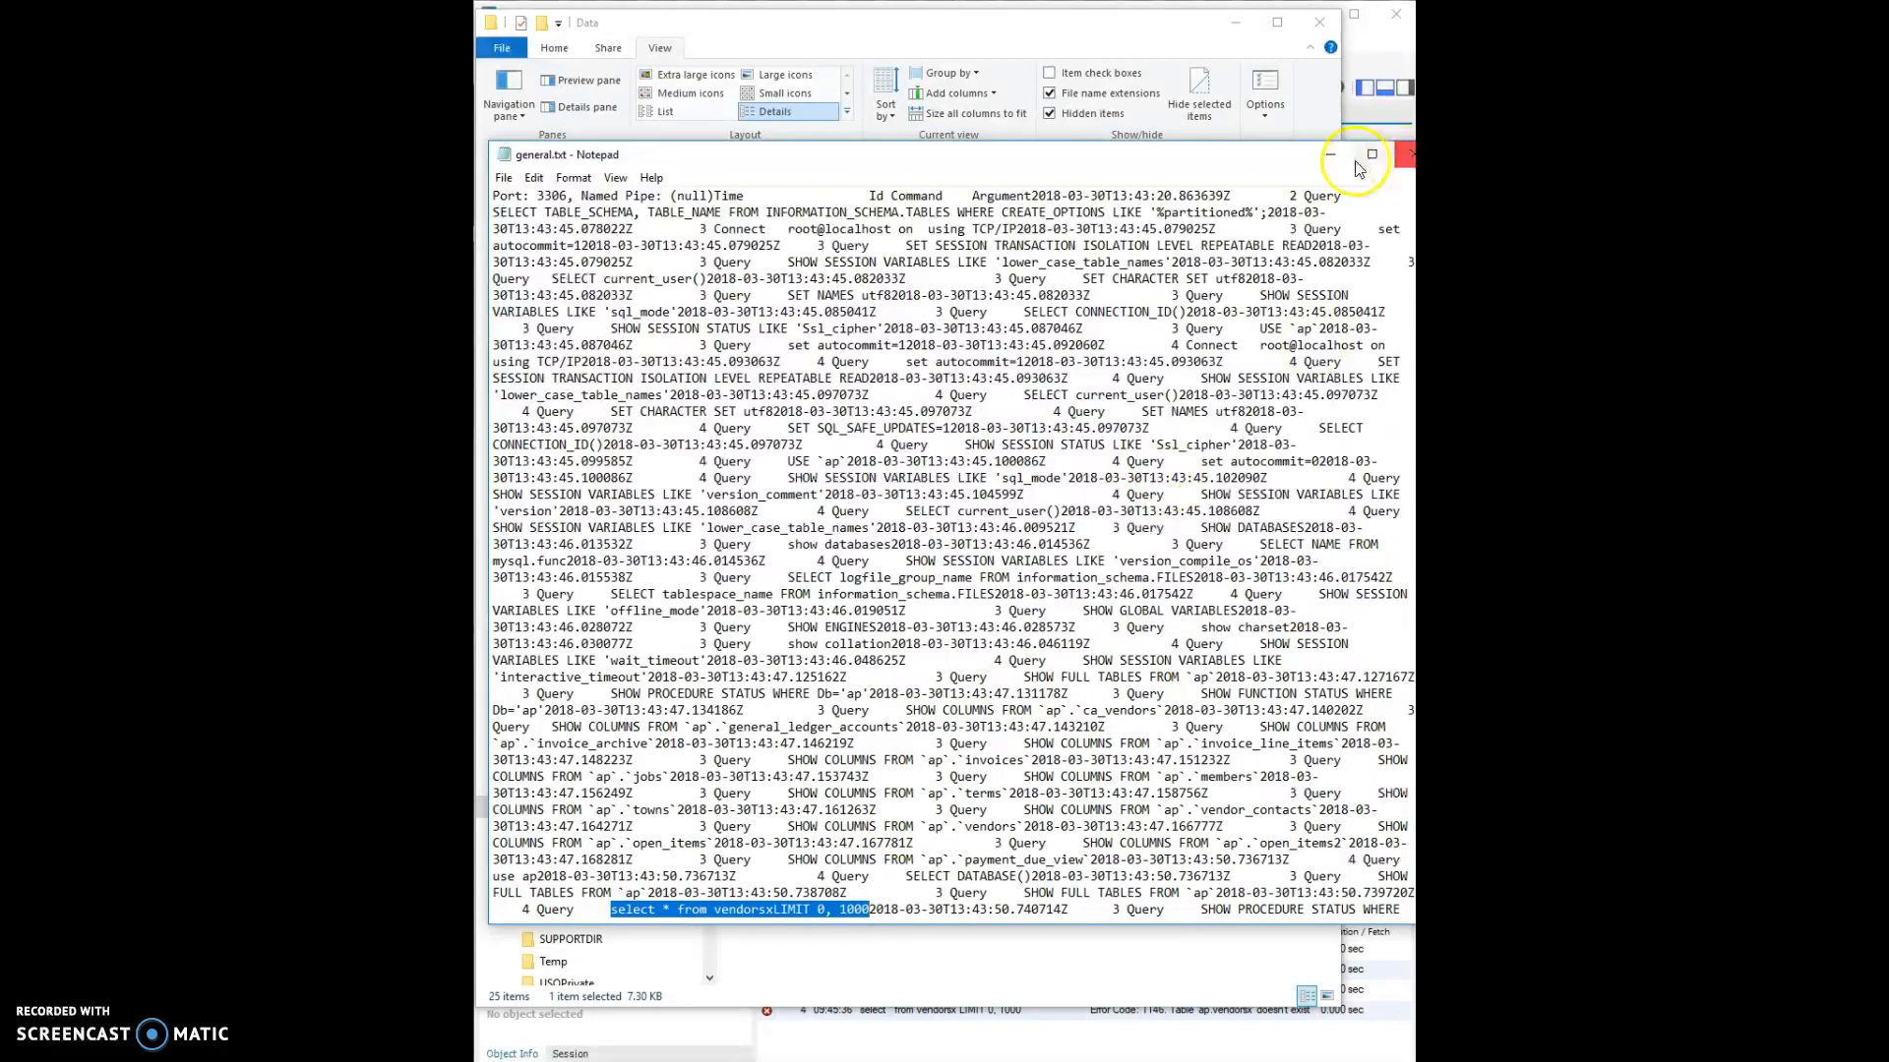
drag(1287, 164, 1277, 154)
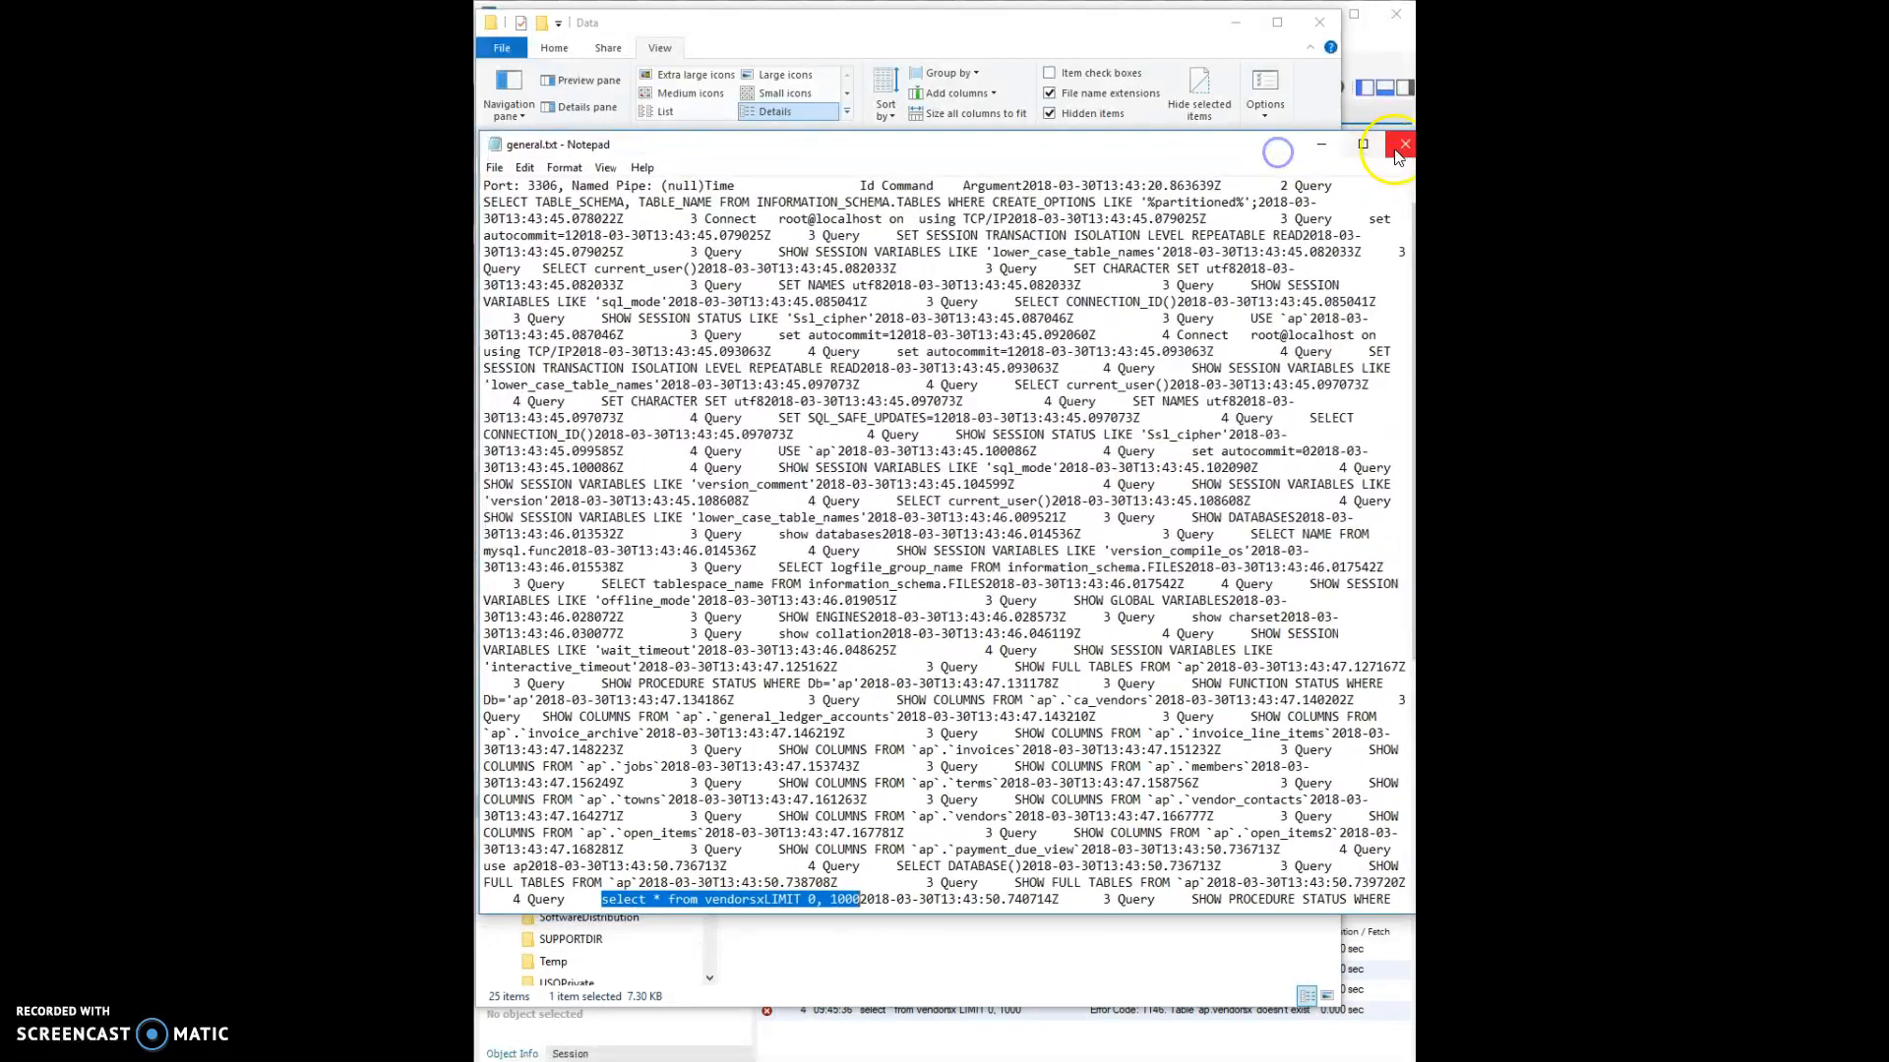
click(1403, 144)
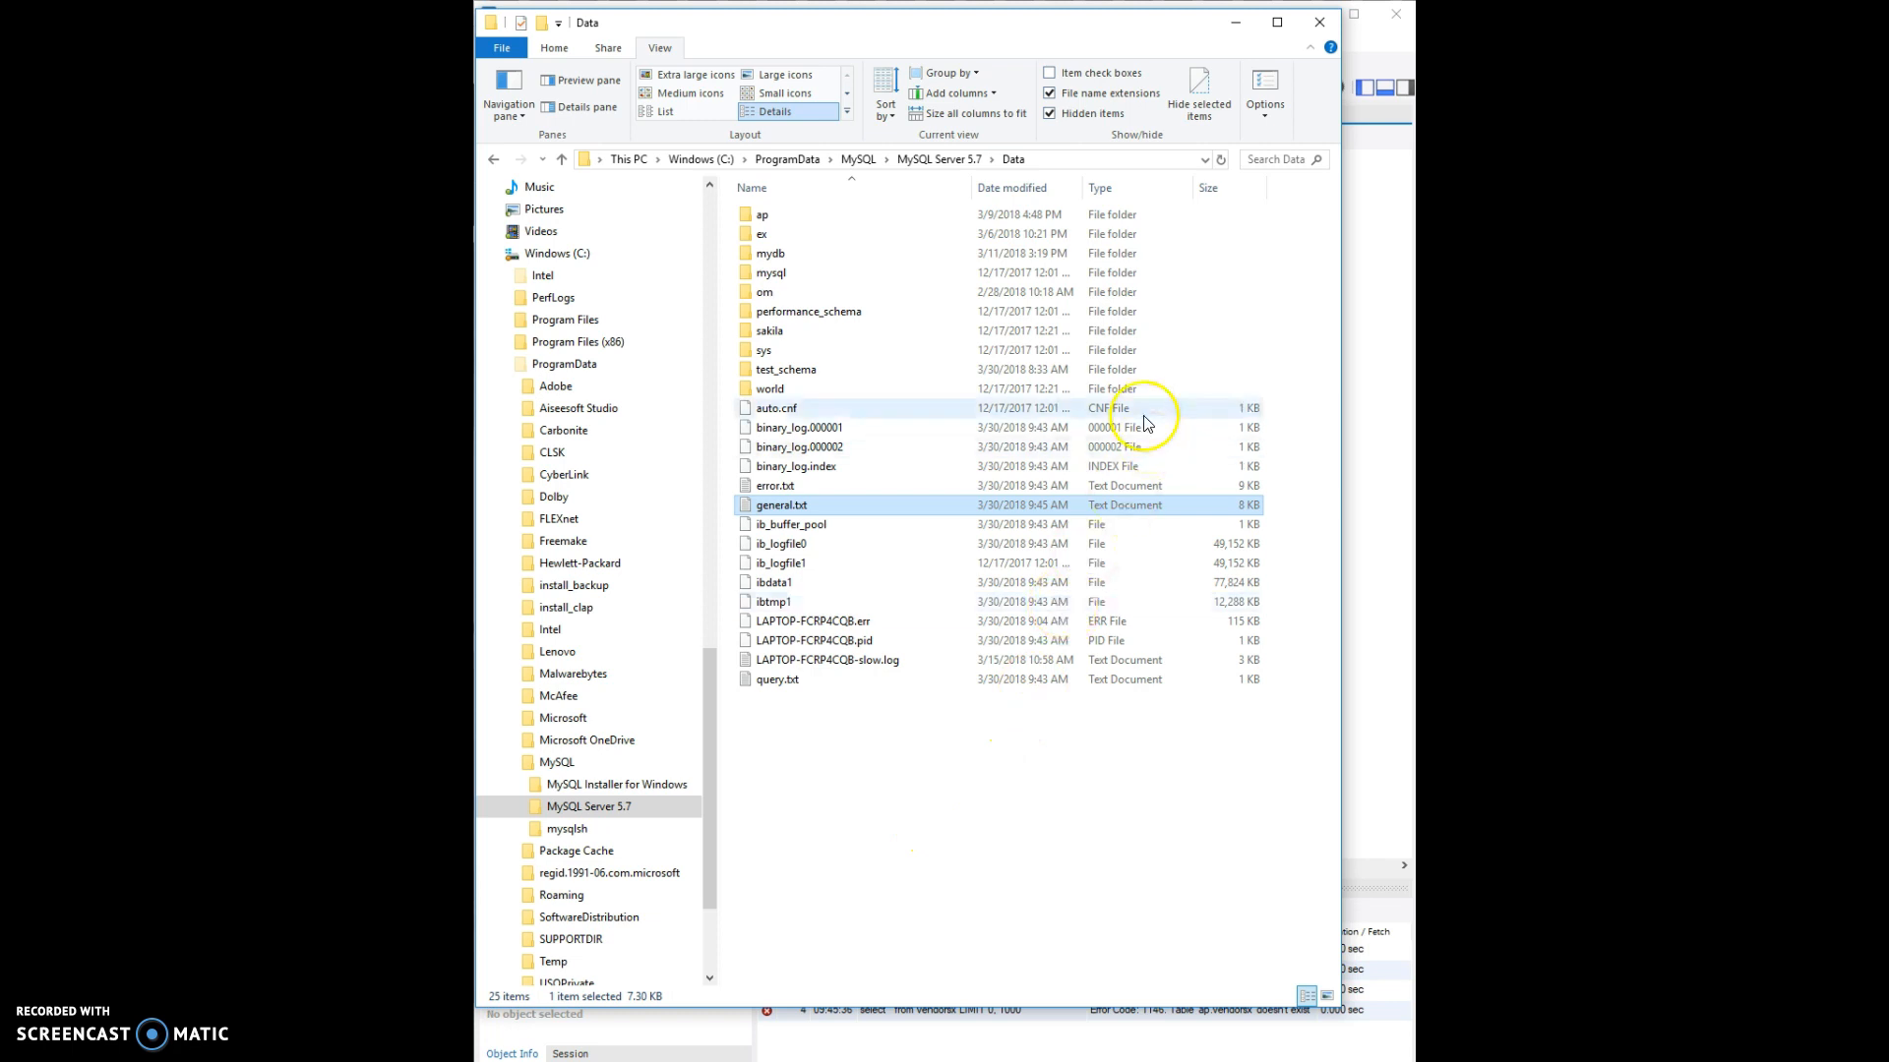
drag(1064, 37, 1078, 45)
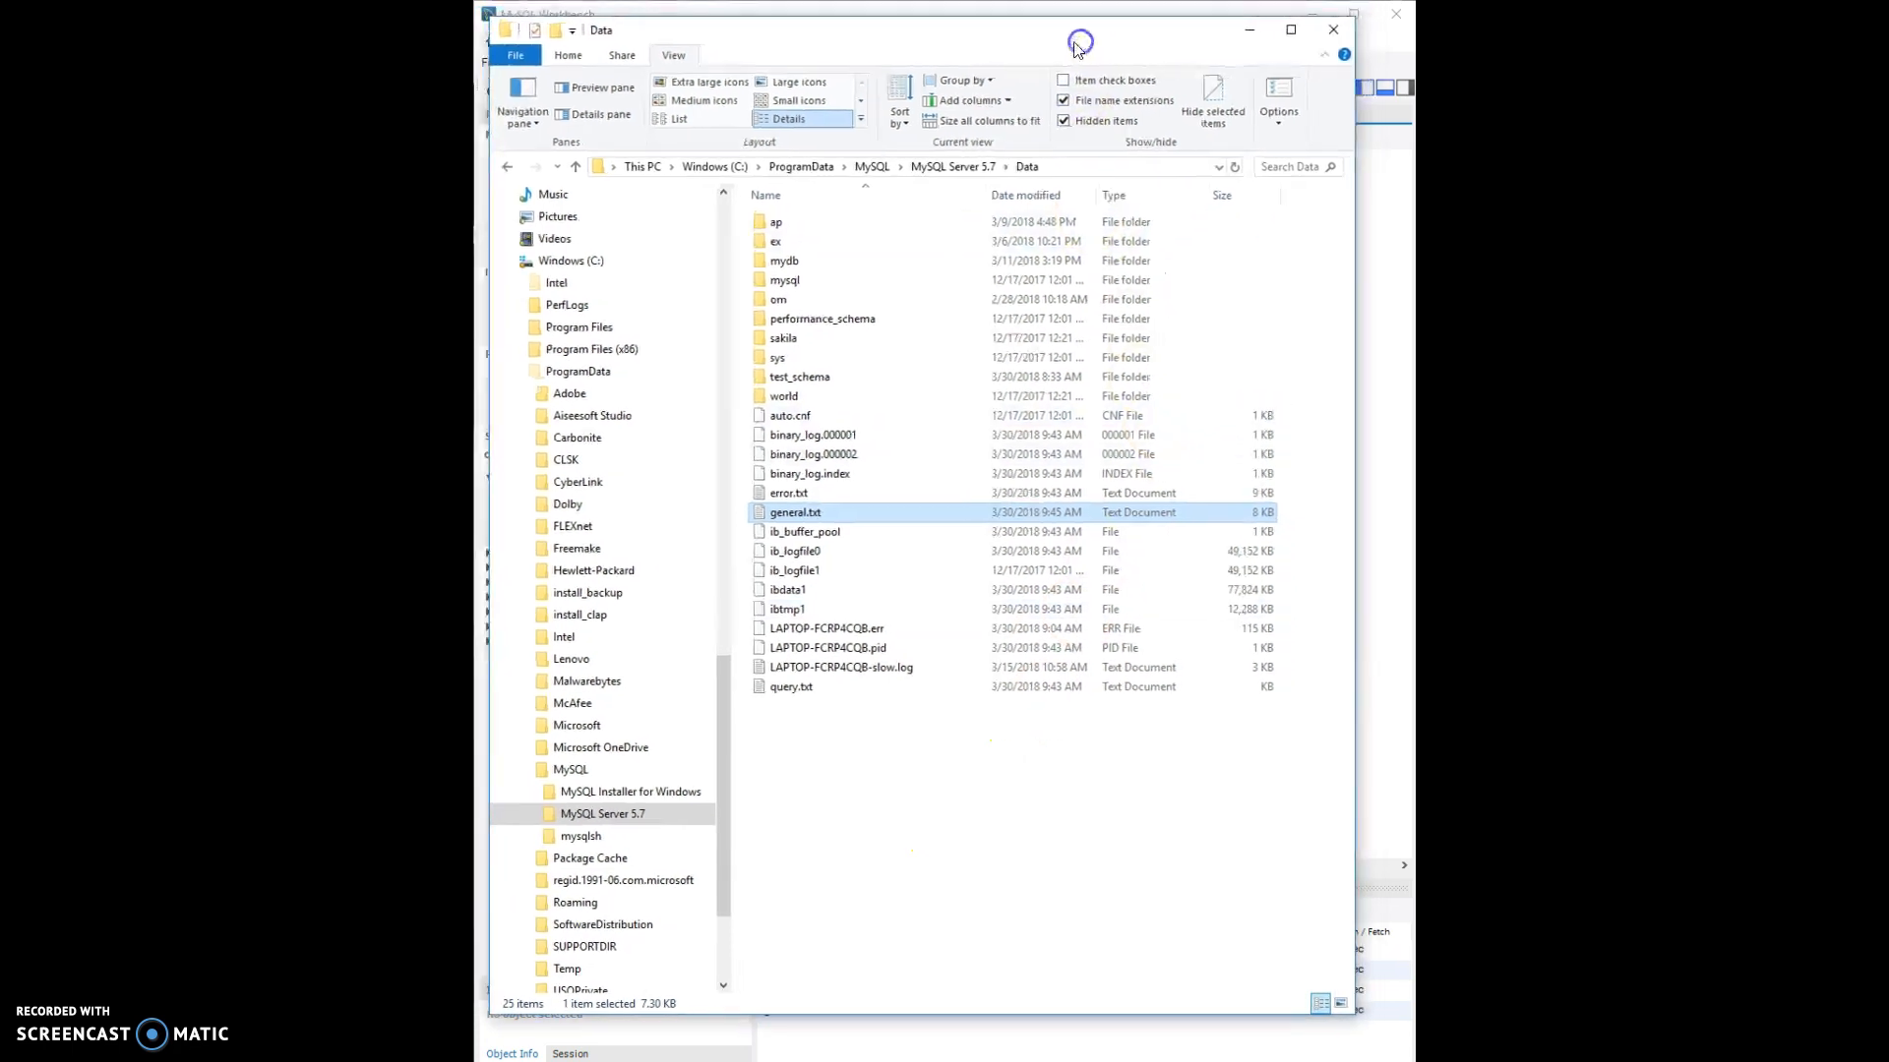